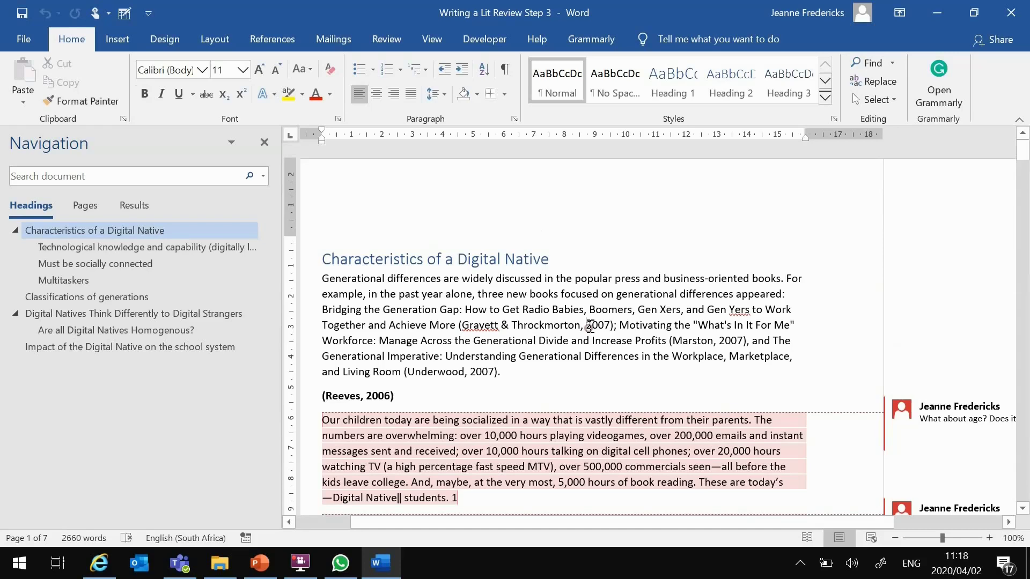
left_click_drag(401, 397, 328, 400)
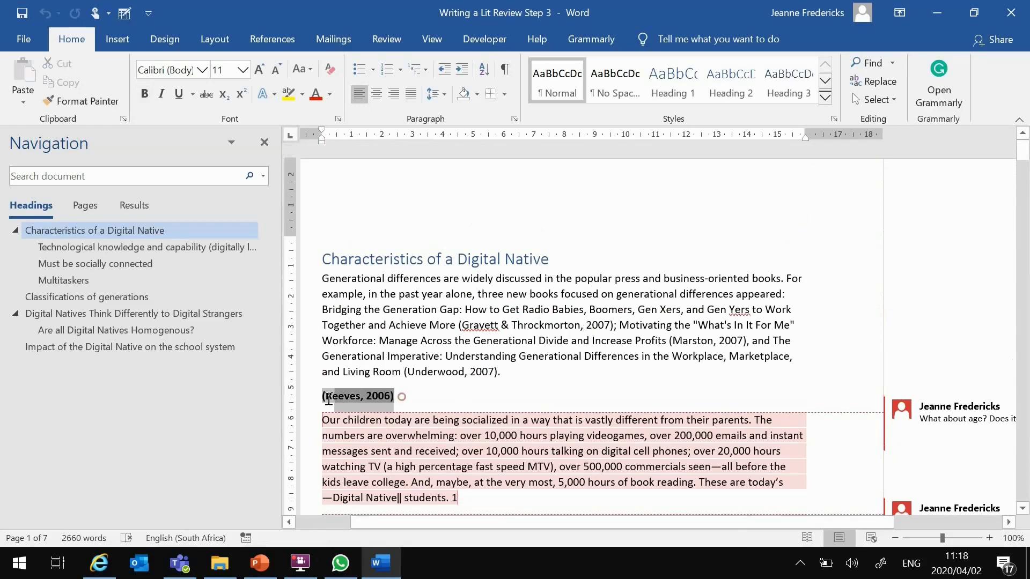
scroll(419, 378, "down", 5)
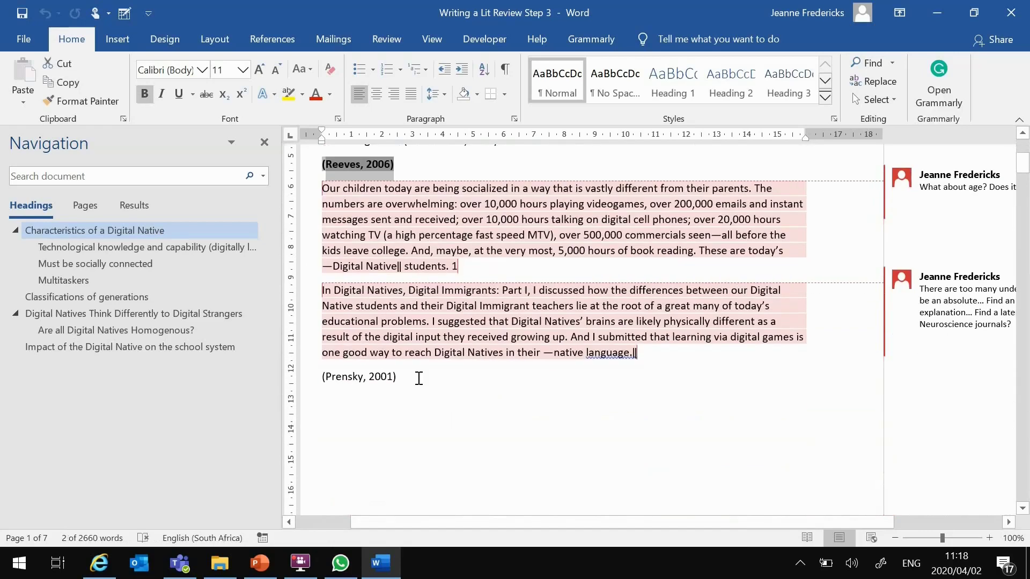
left_click_drag(419, 378, 323, 377)
scroll(490, 409, "down", 6)
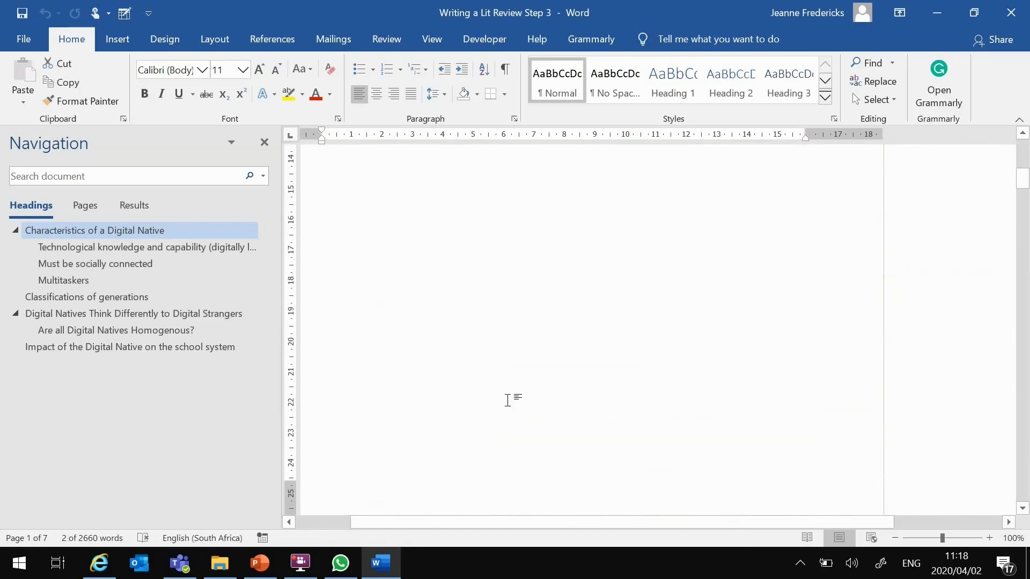
scroll(507, 399, "up", 7)
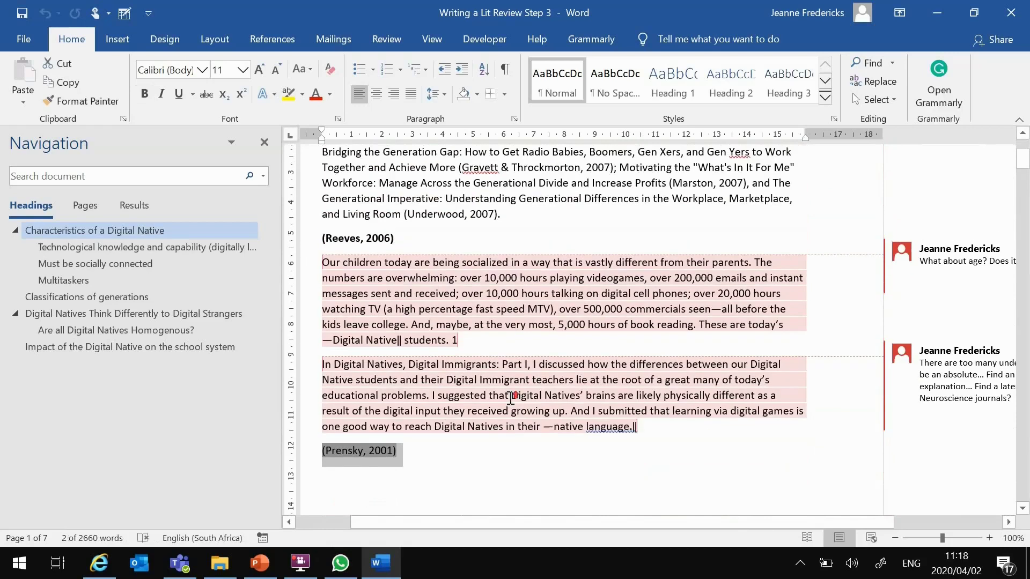
scroll(511, 397, "up", 4)
scroll(510, 398, "up", 1)
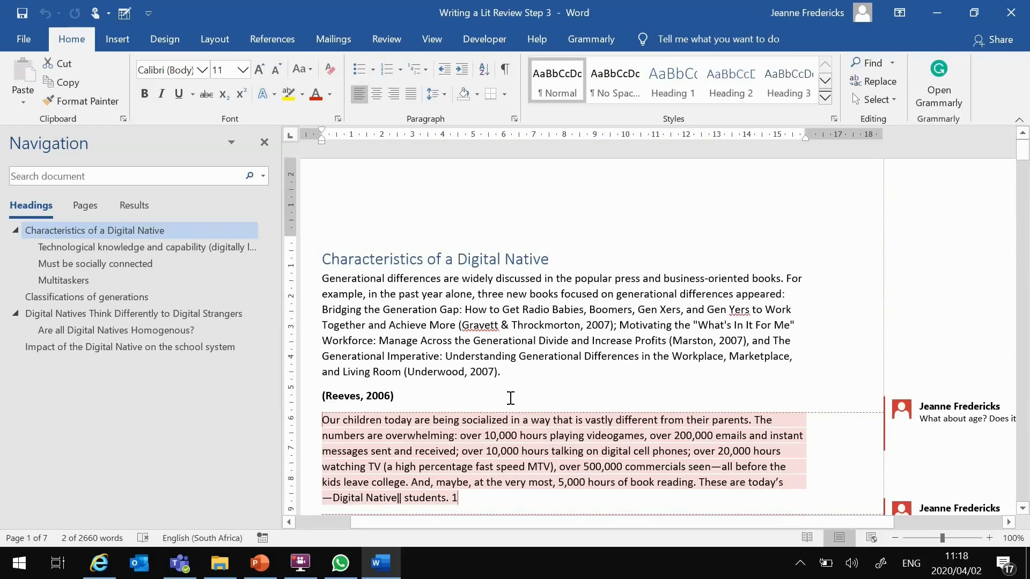
left_click(687, 262)
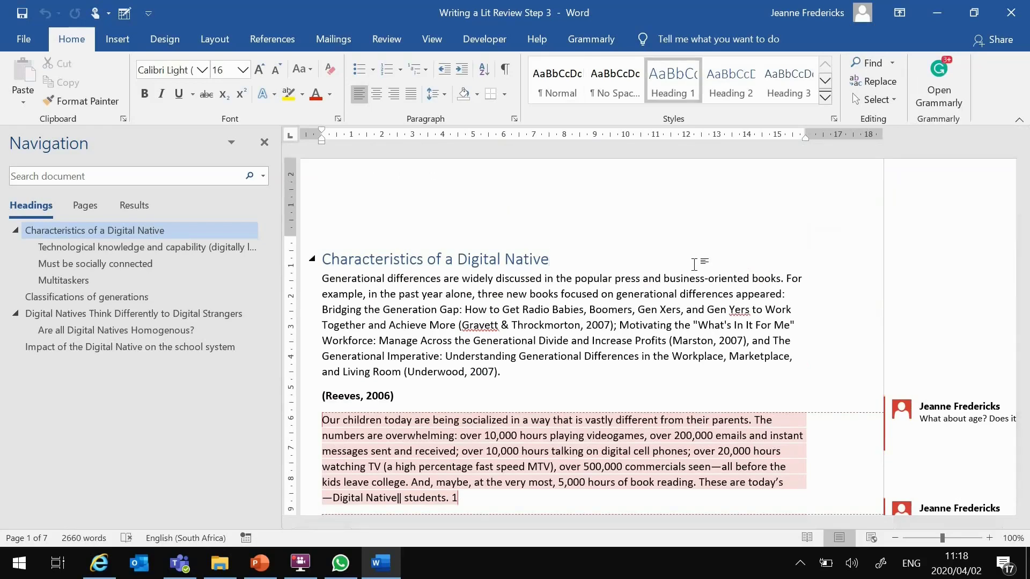
left_click(384, 396)
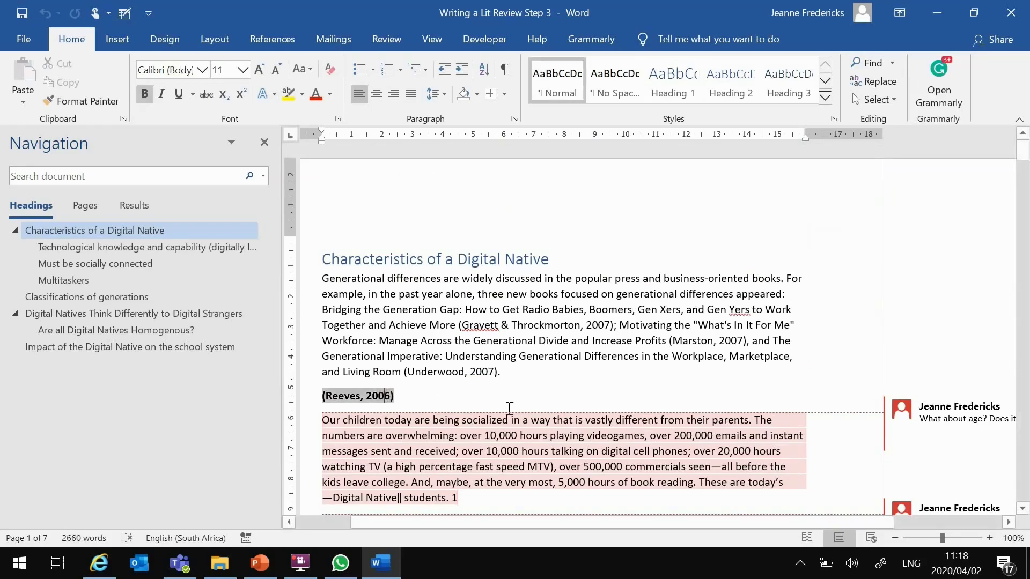
scroll(510, 409, "down", 5)
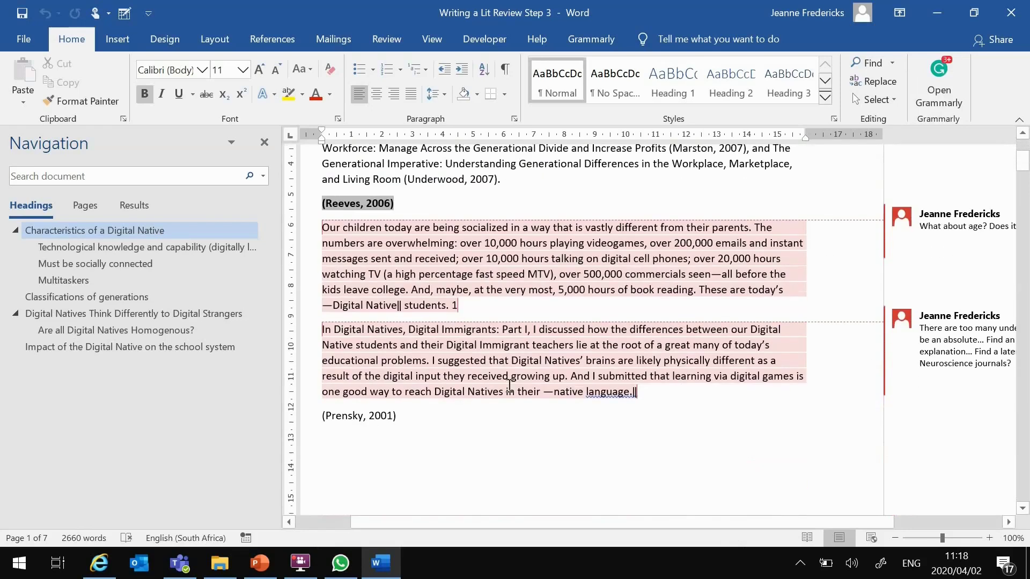
left_click(368, 416)
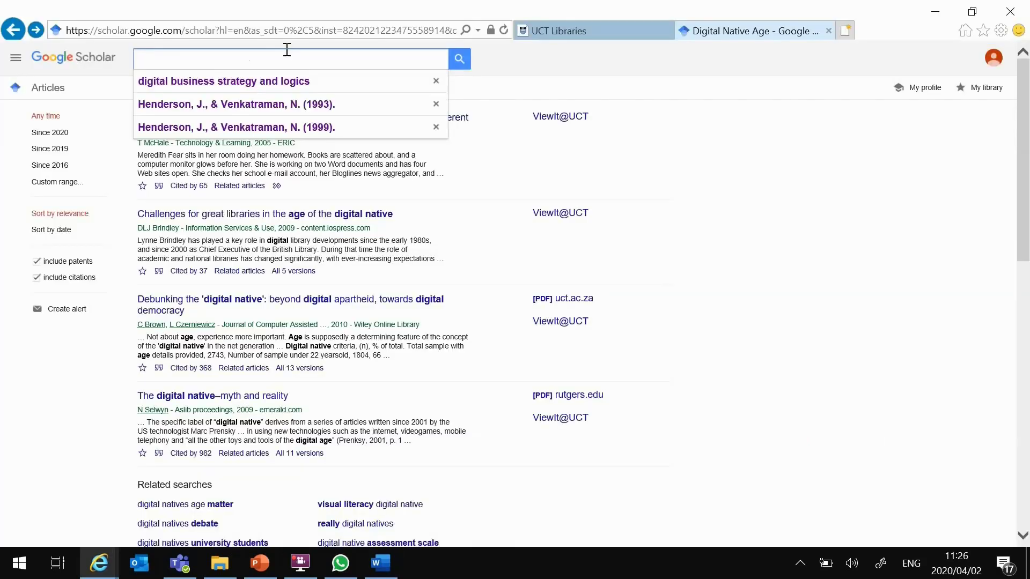
Search Google Scholar for 'digital native characteristics' and filter results to papers since 2019
type("Digital Nativ")
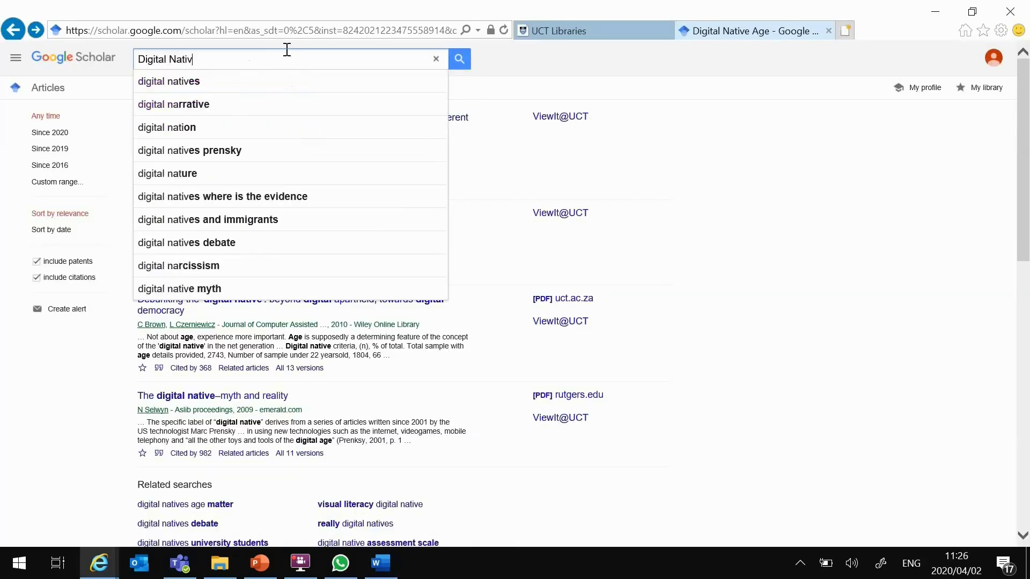
type("e Chara")
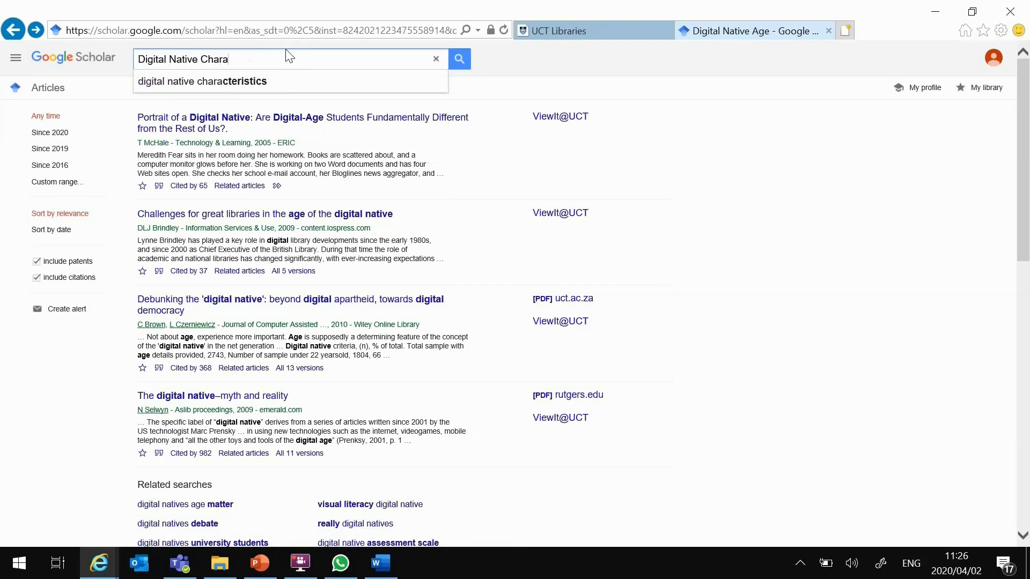
key("Down")
key("Return")
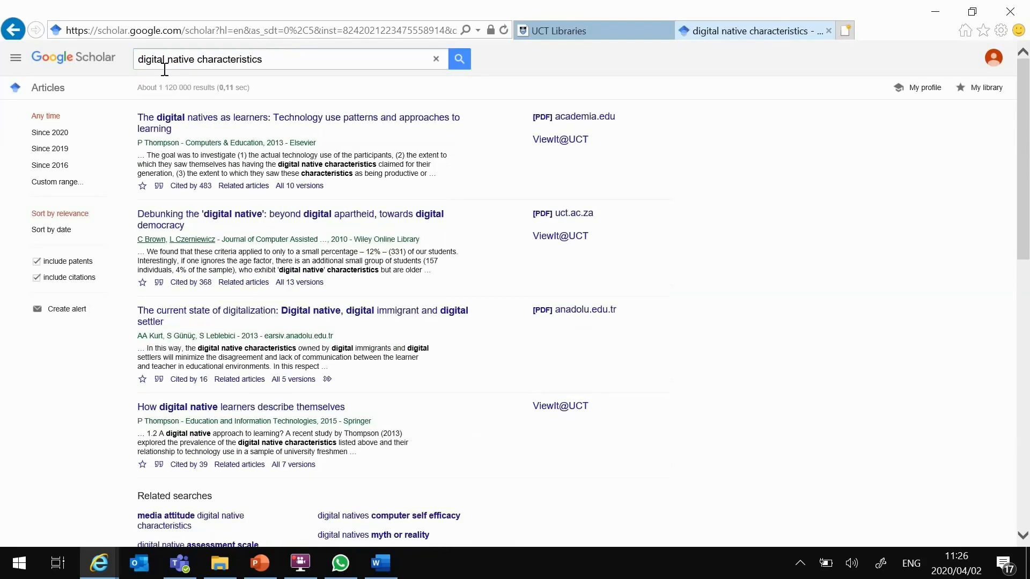
left_click(53, 148)
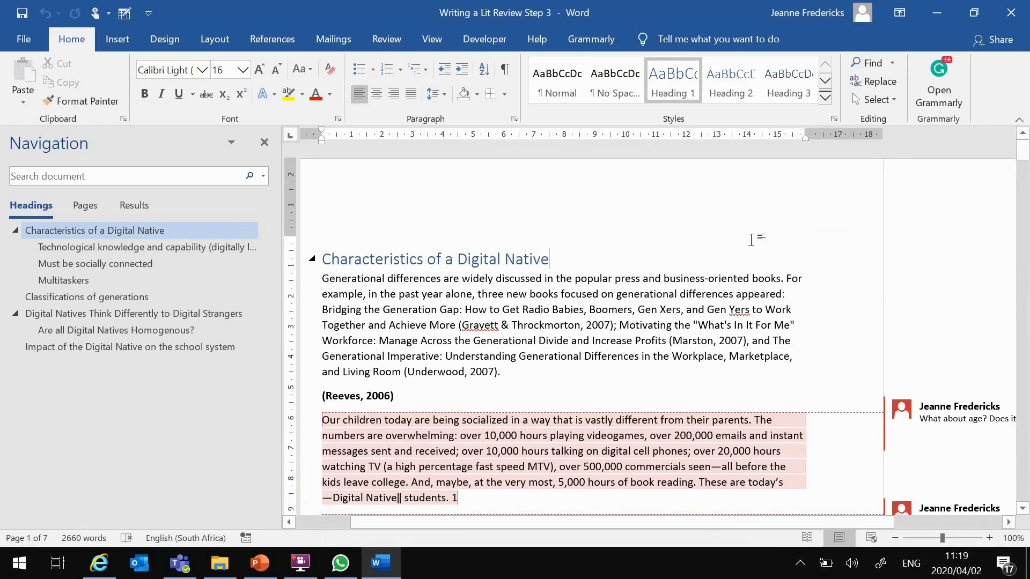
Reveal the full reviewer comment pane and scroll down to the second comment
left_click(620, 528)
left_click_drag(620, 527, 781, 544)
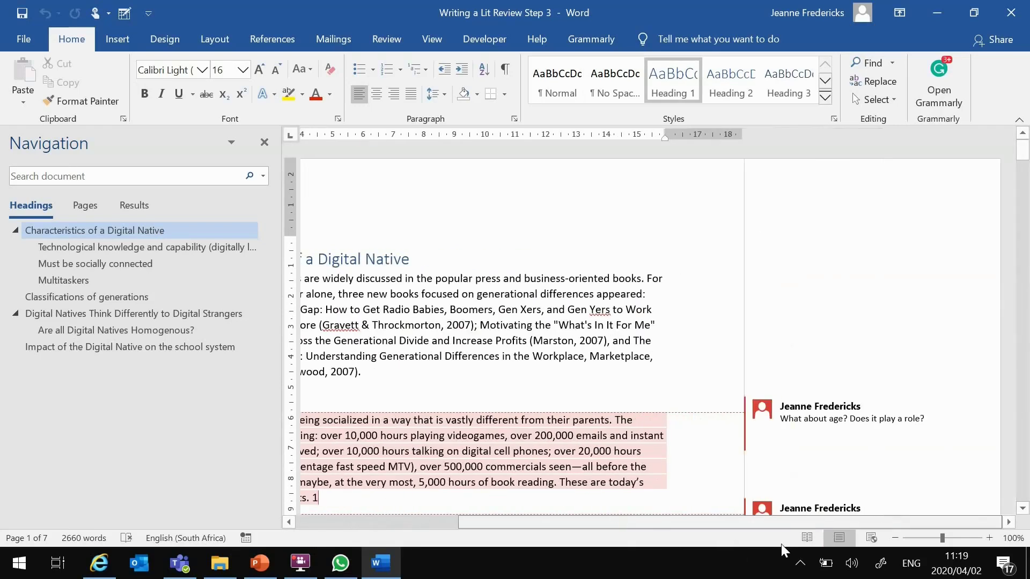
scroll(981, 297, "down", 2)
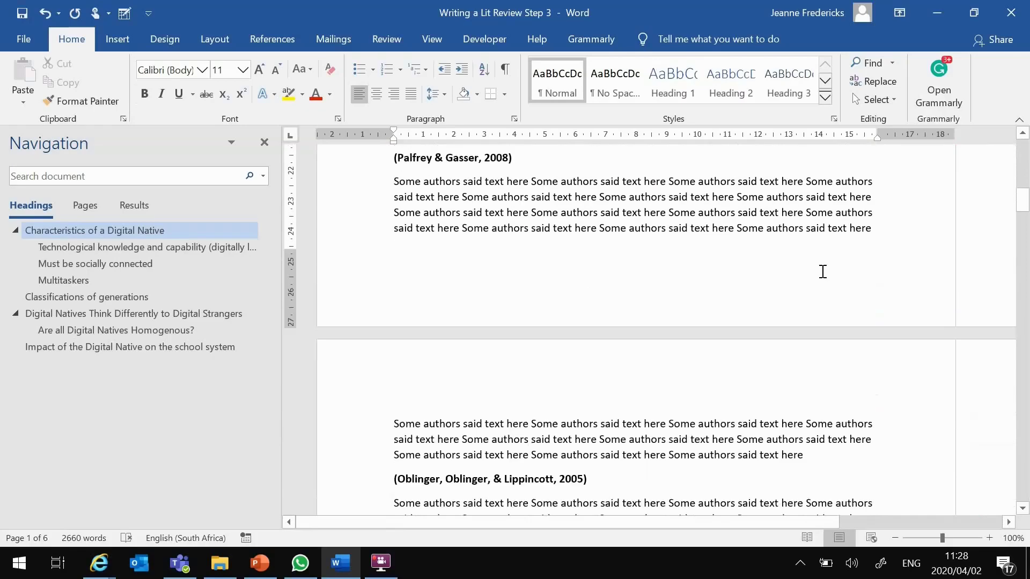
Visit the Technological knowledge, Socially connected and Multitaskers subsections, then return to the document start
scroll(823, 271, "down", 3)
scroll(823, 271, "down", 2)
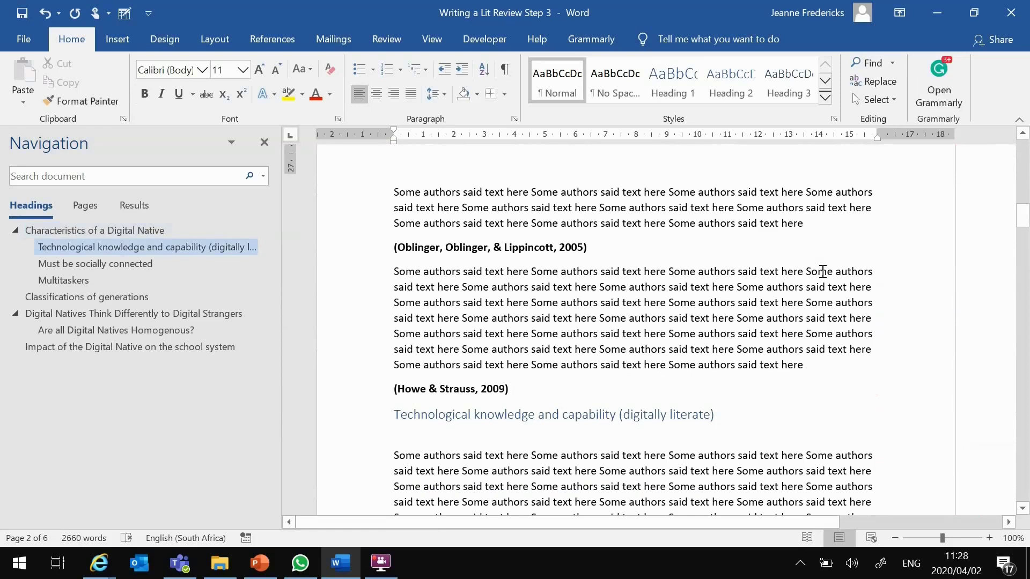
scroll(809, 289, "down", 2)
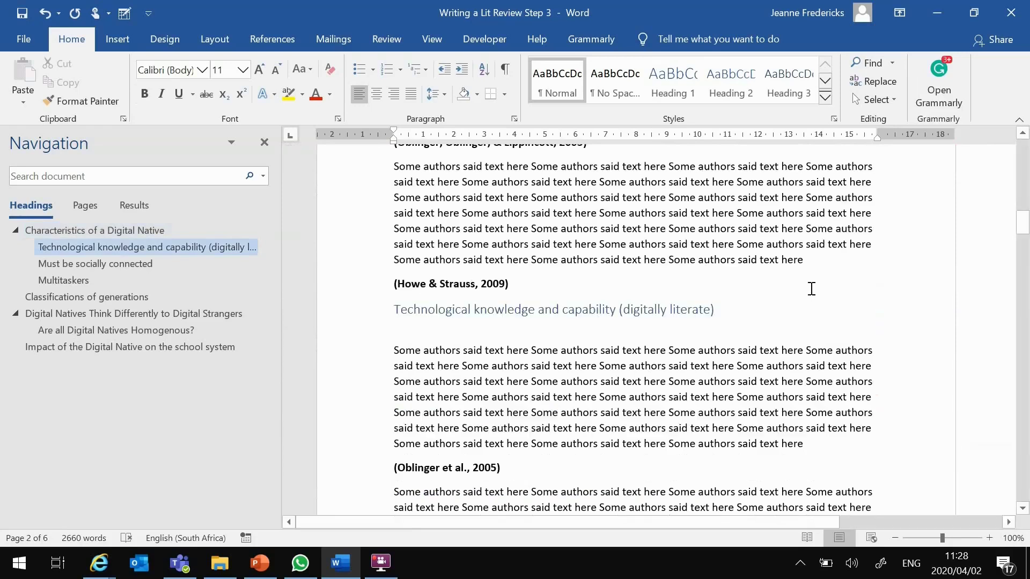
left_click(141, 246)
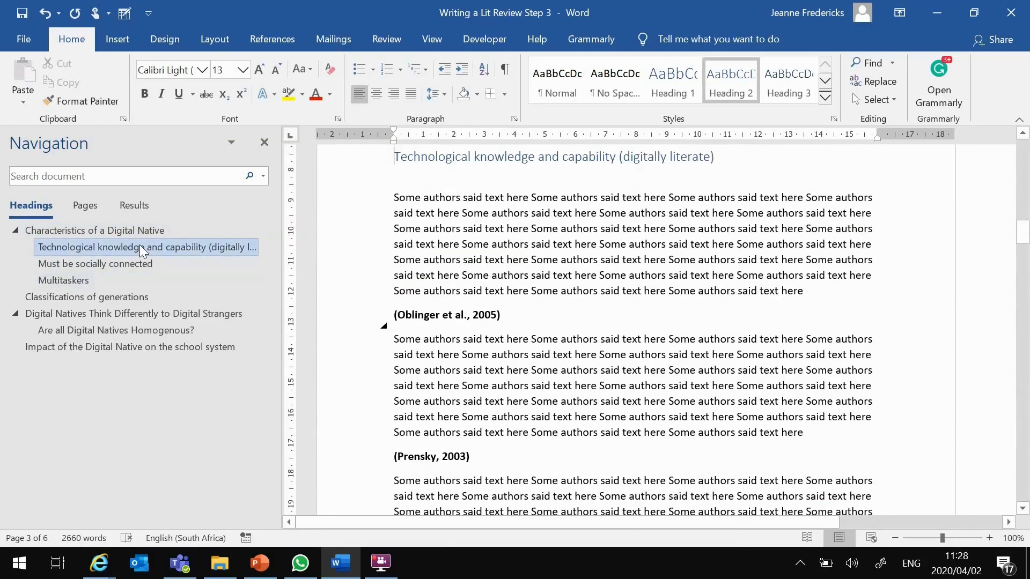
left_click(139, 265)
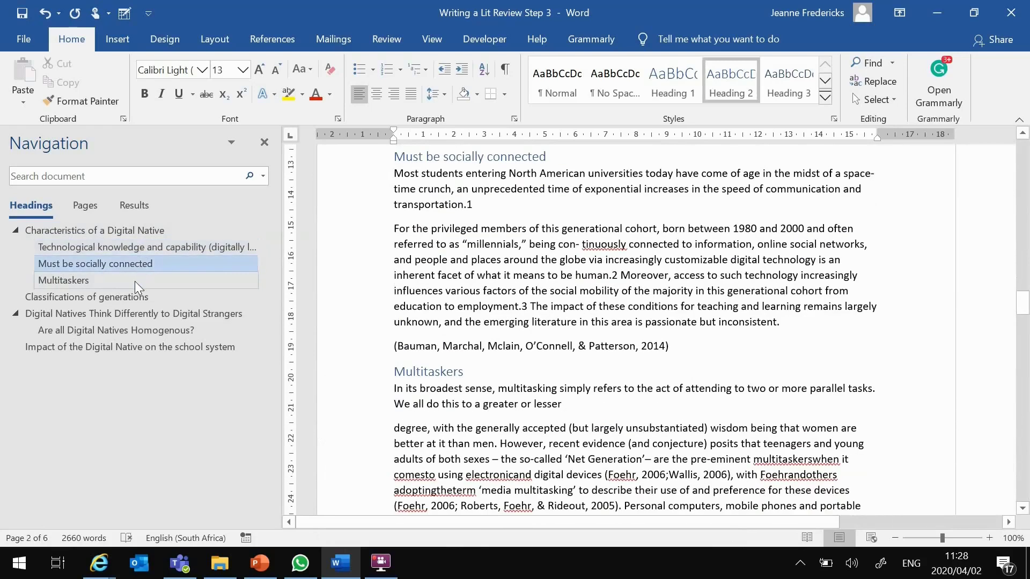
left_click(134, 281)
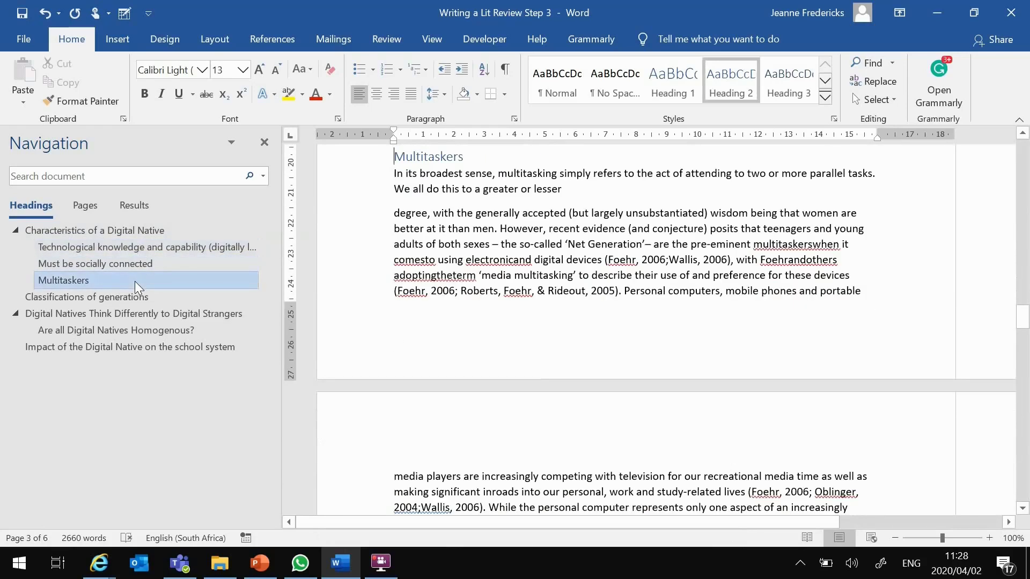
key("ctrl+Home")
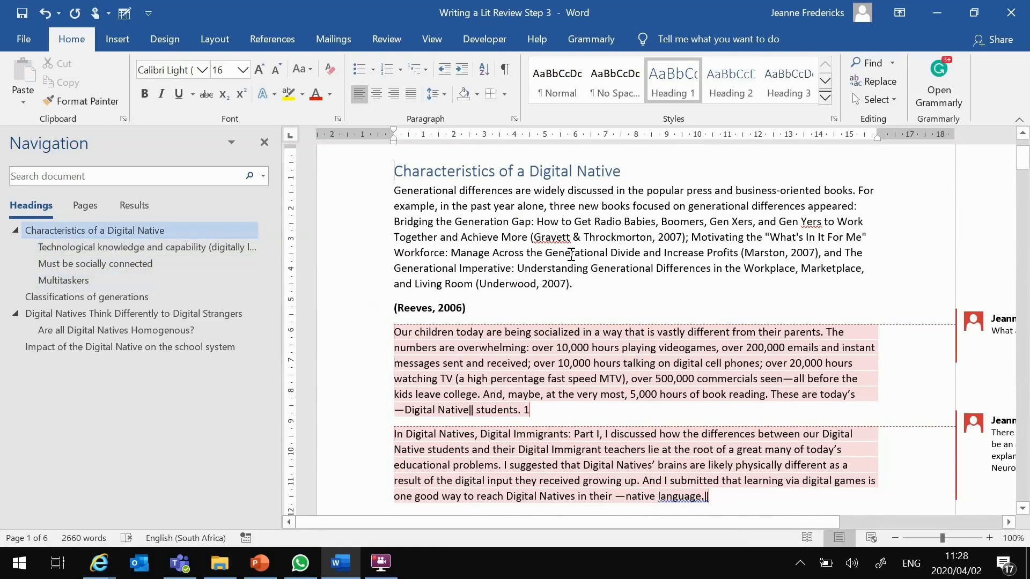
left_click_drag(407, 170, 633, 177)
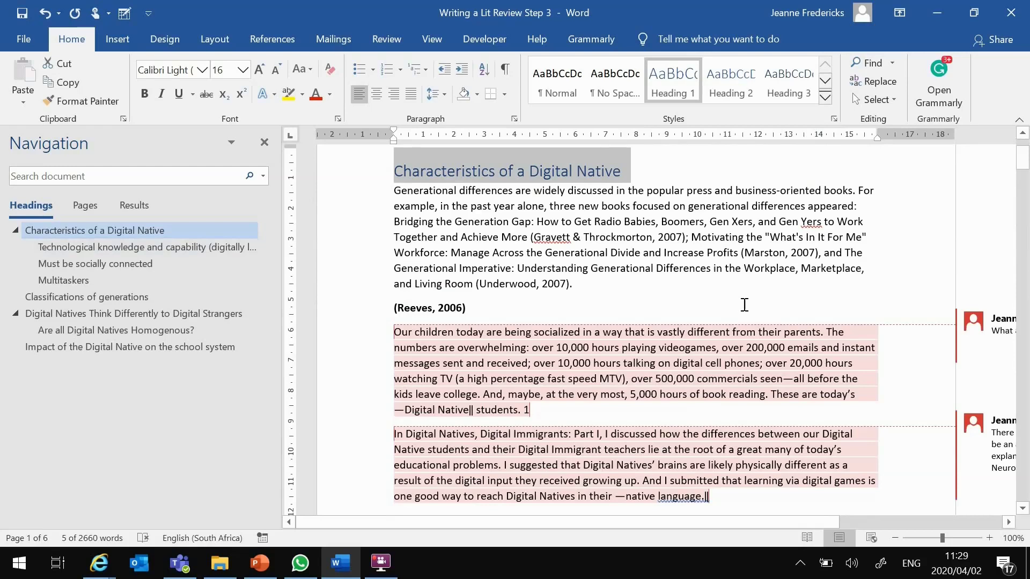
scroll(760, 318, "down", 3)
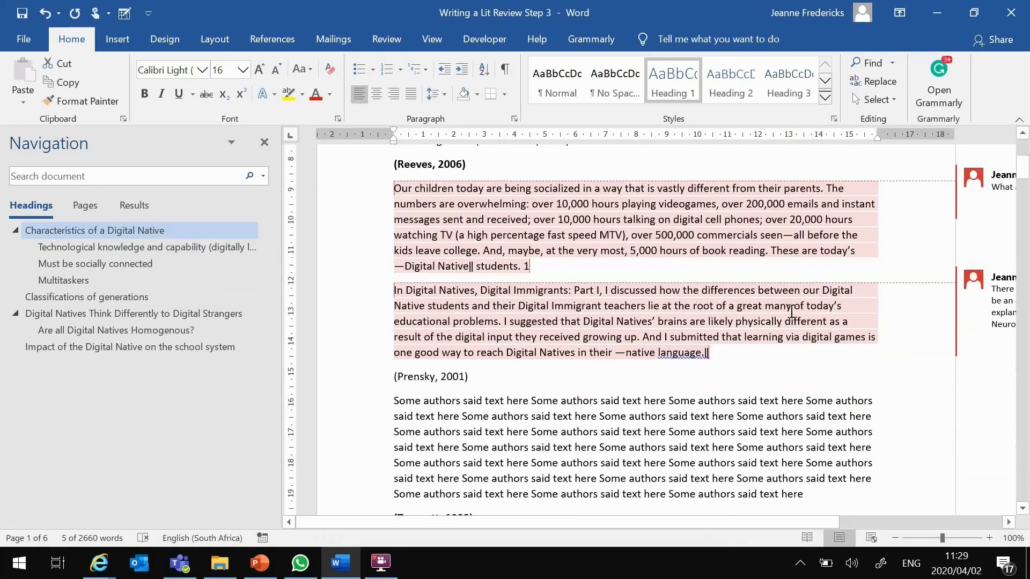
scroll(791, 311, "down", 3)
scroll(792, 311, "down", 10)
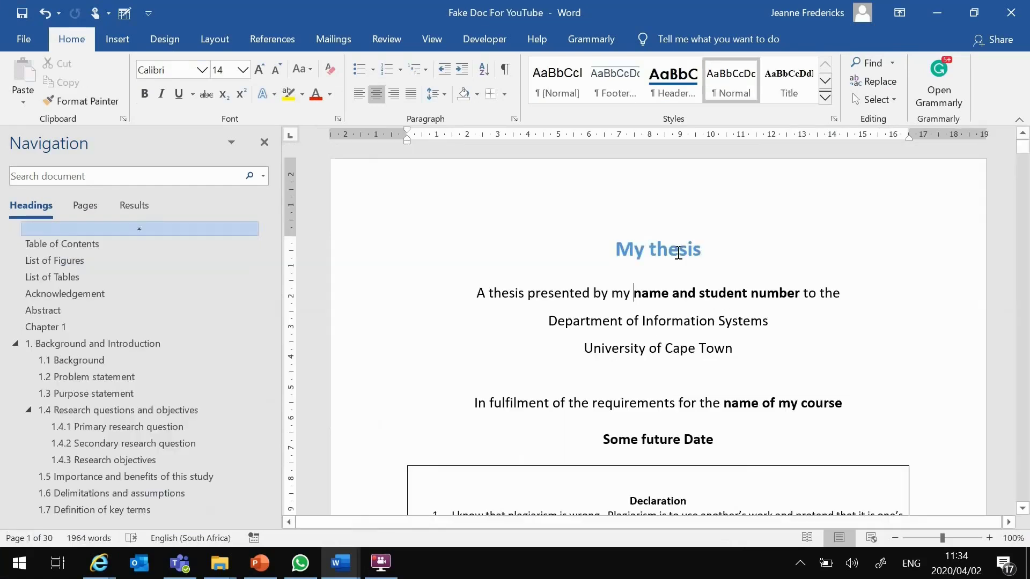
Go to Chapter 2 Literature Review and select the 'First Heading' placeholder under 2.2
scroll(194, 347, "down", 3)
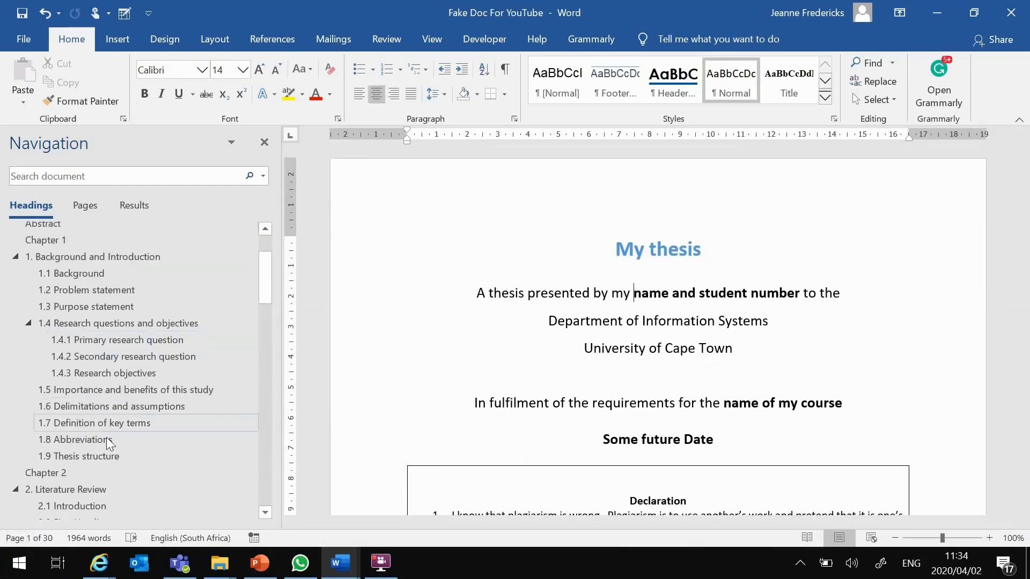
left_click(84, 489)
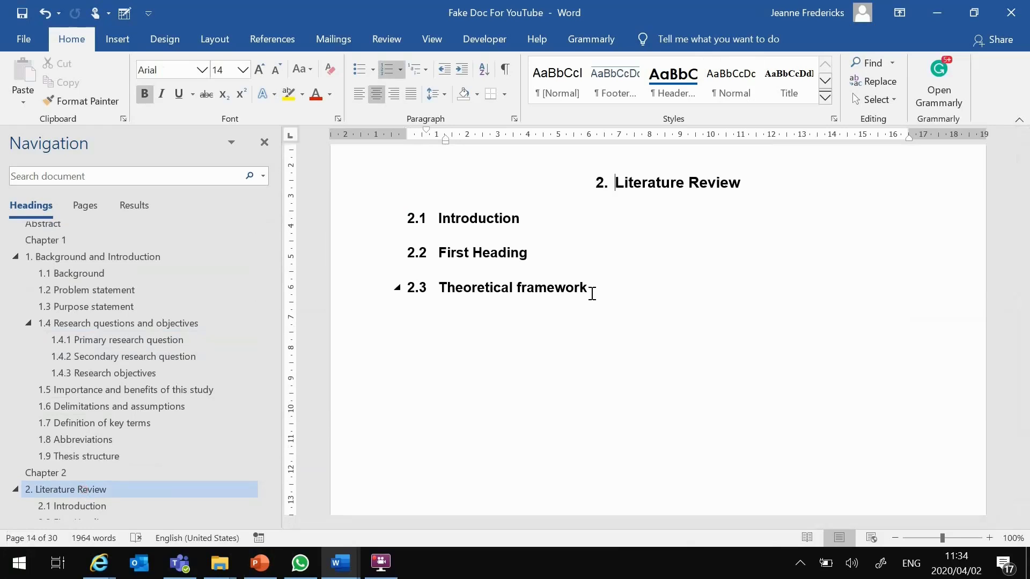
left_click_drag(548, 259, 448, 260)
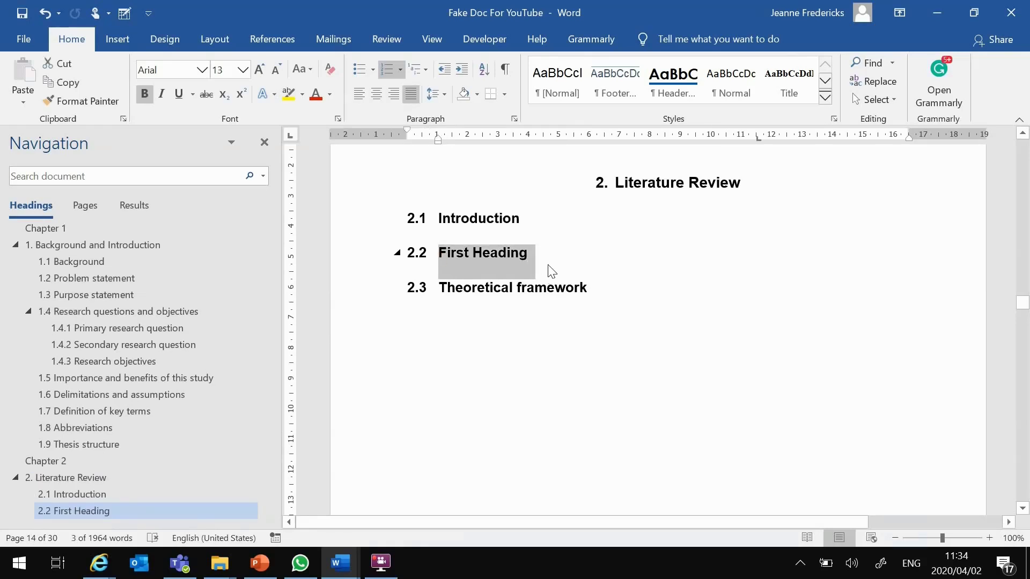
Retitle 2.2 'Characteristics of the Digital Native (daily lives)' and write the Net Generation origins sentence
type("Charac")
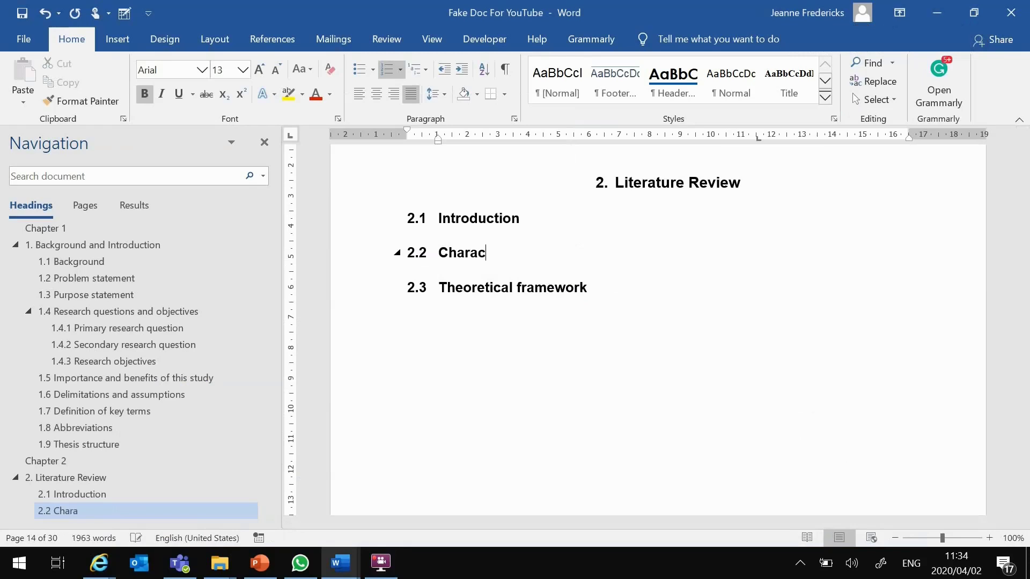
type("teristics ")
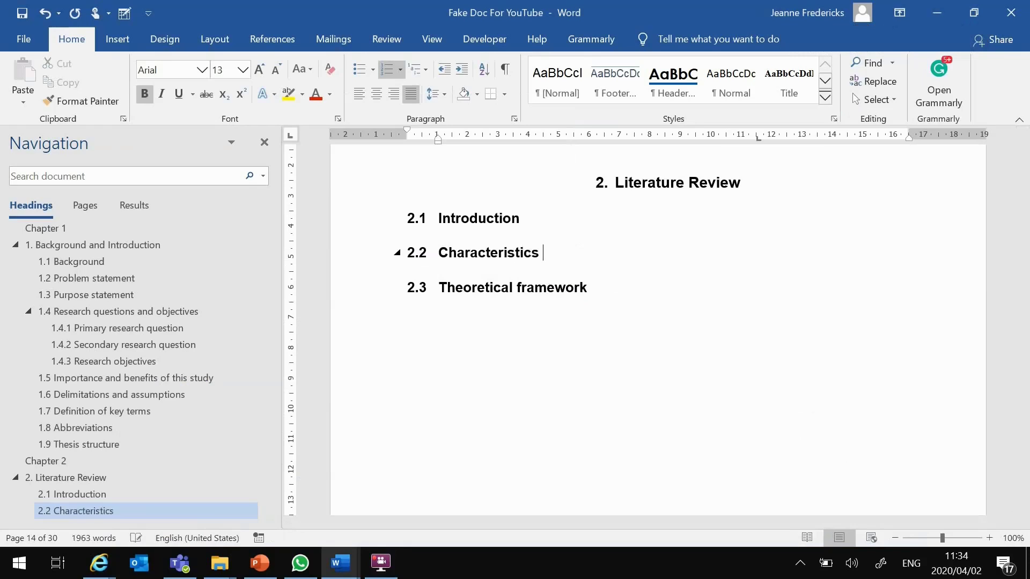
type("of the Digital Native (daily lives)")
key("Return")
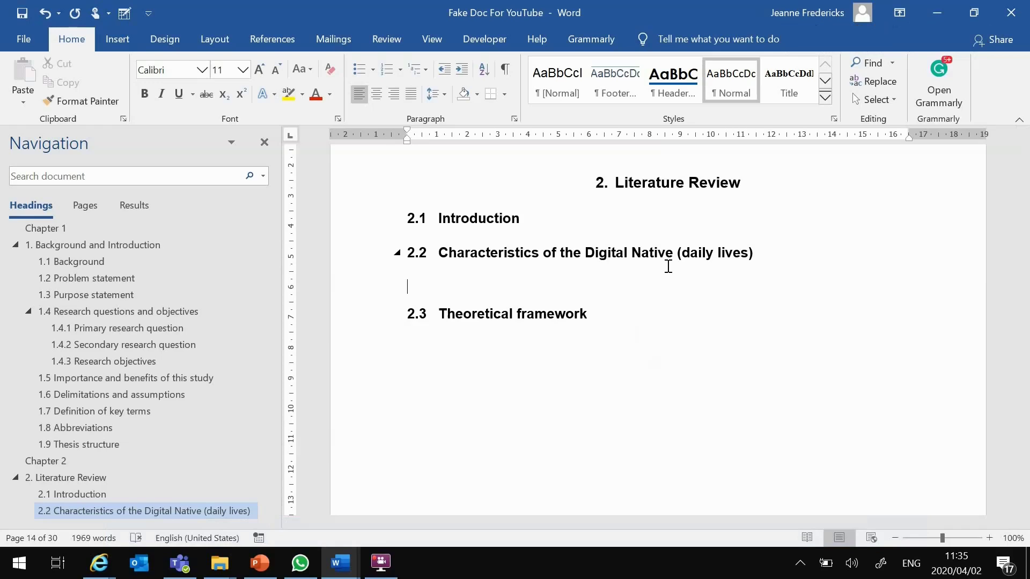
type("Many authors have a slight dif")
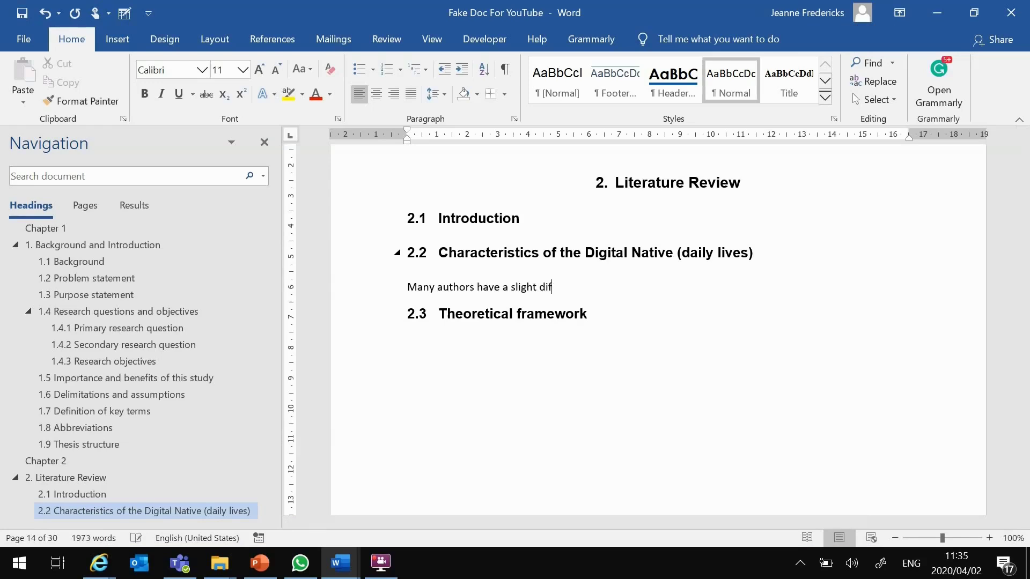
type("ference of opinion regardi")
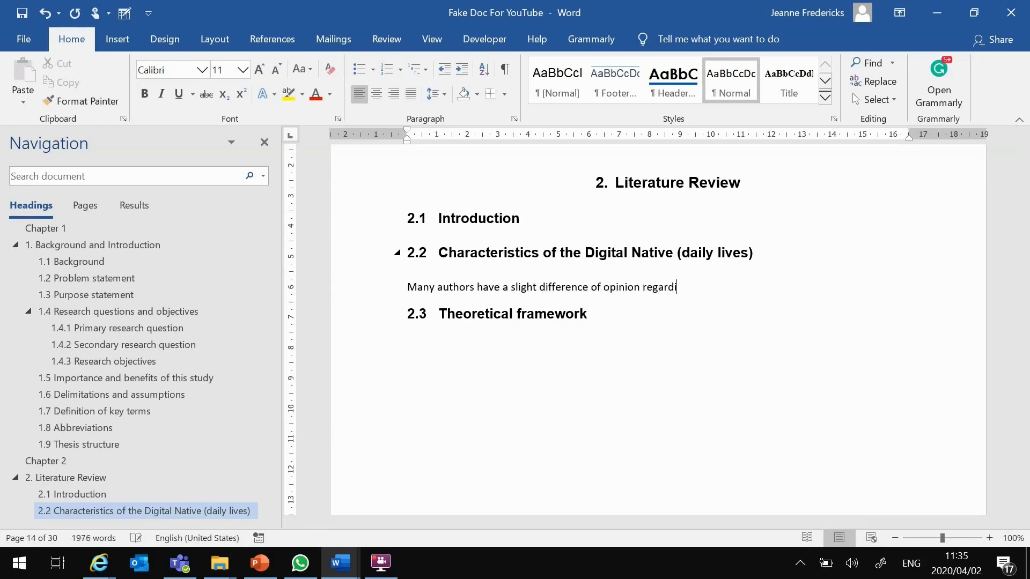
type("ng the origin points for the Net G")
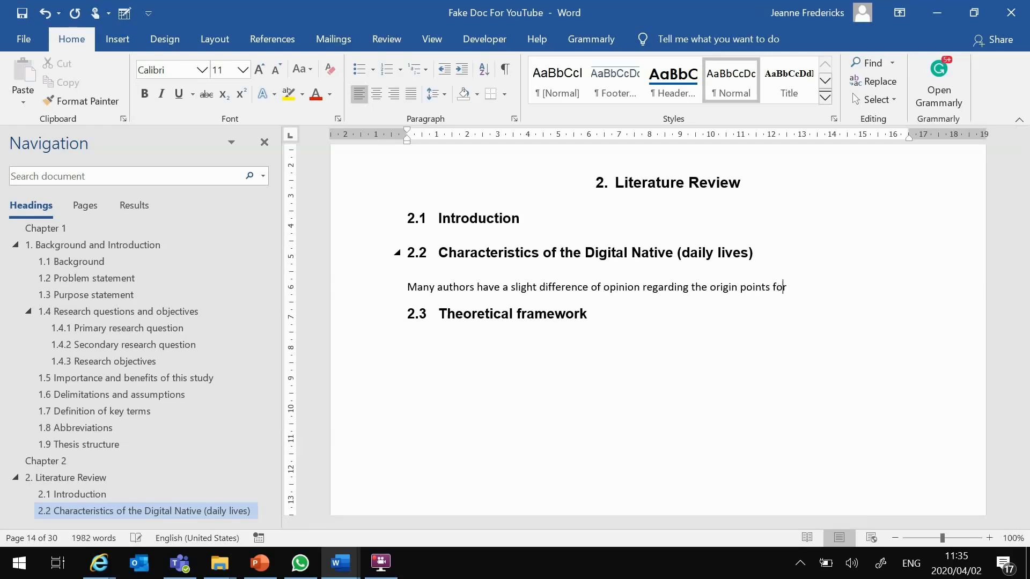
type("eneration (NG")
type(") on the timeline, but these differences are marginal.")
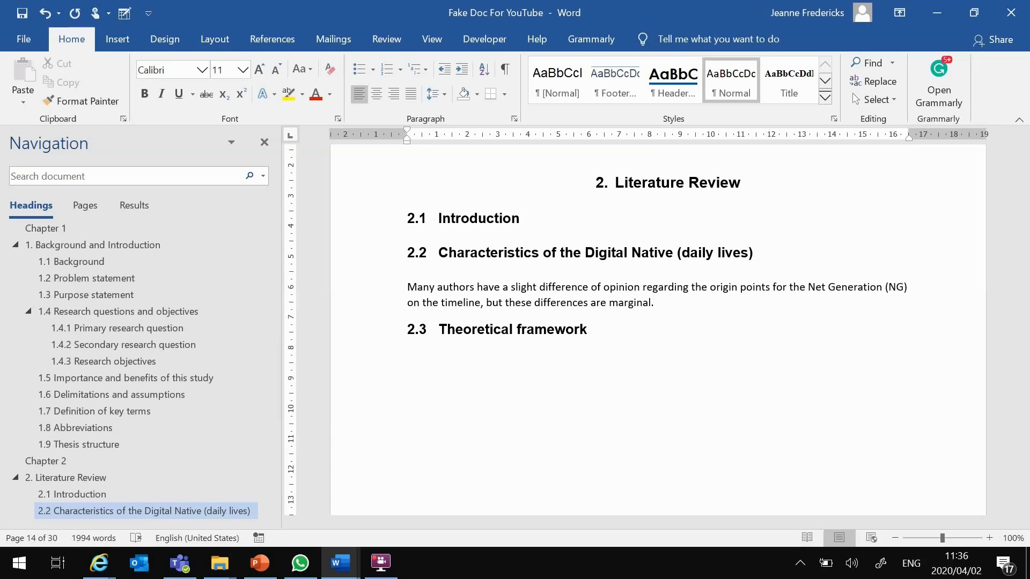
Insert a Mendeley citation for Tapscott 1998, Oblinger 2005 and the other sources
type("pscott")
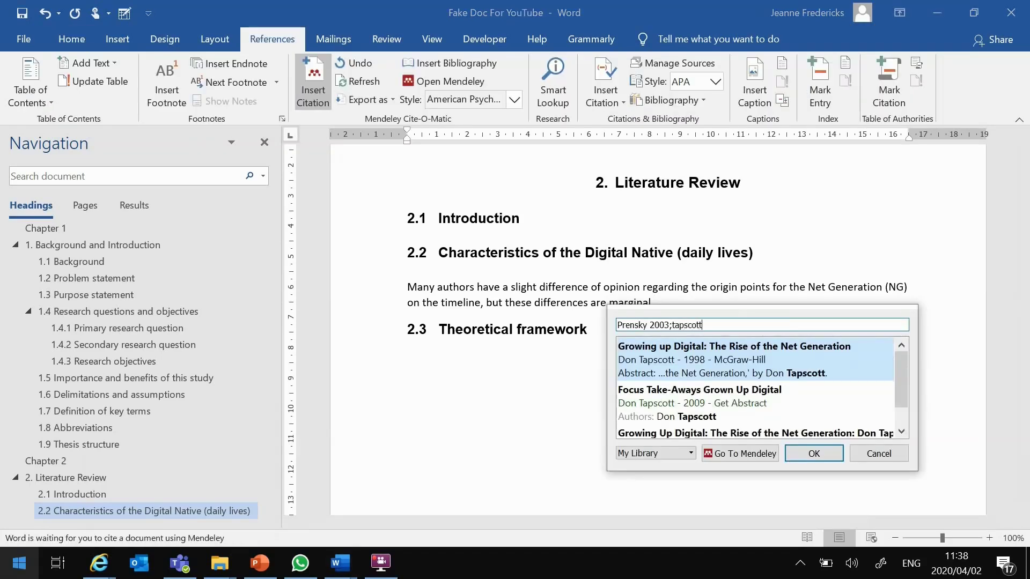
key("Return")
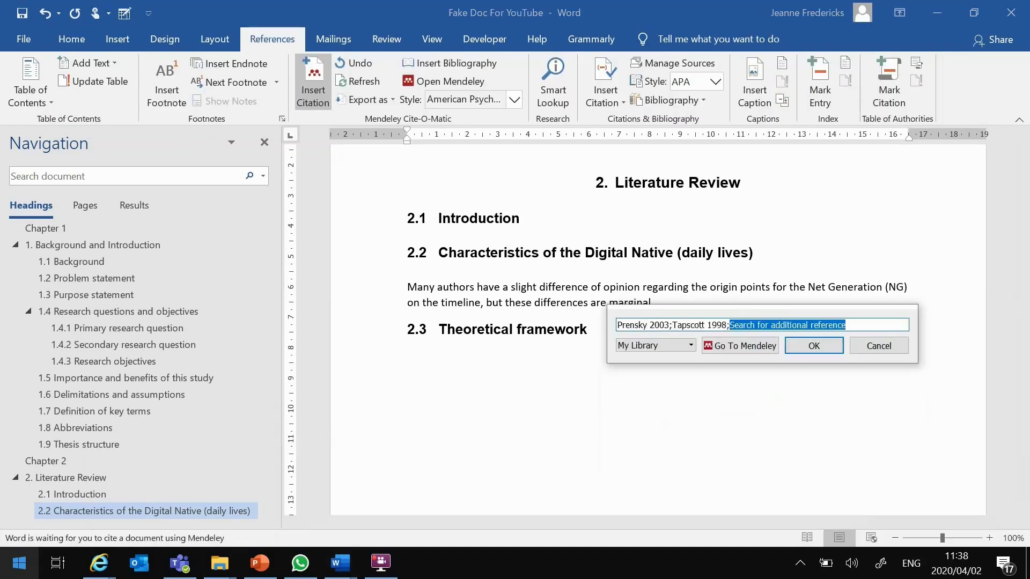
type("oblinger")
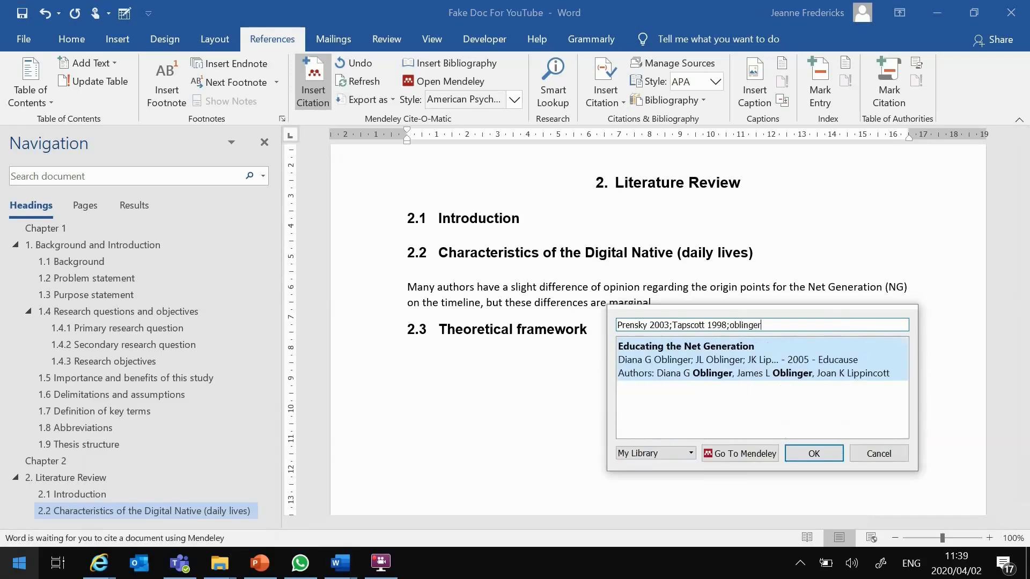
key("Return")
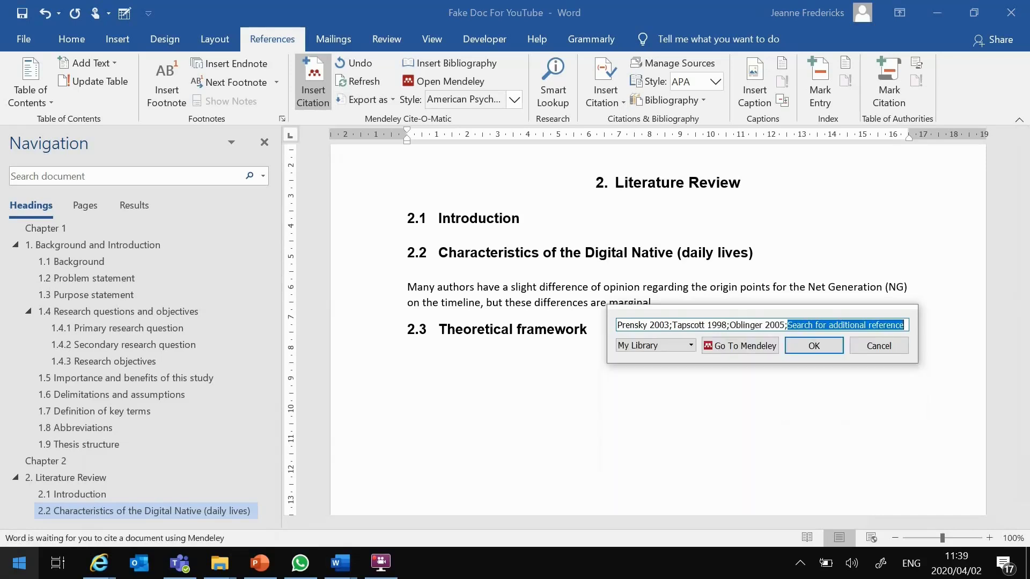
key("Return")
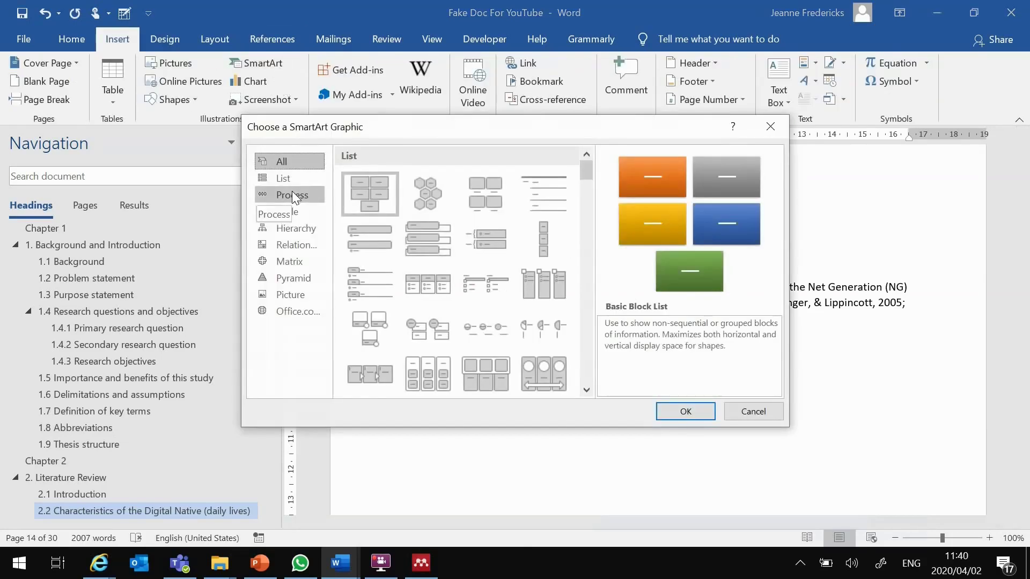
Insert an Upward Arrow SmartArt from the Process layouts below the paragraph
left_click(292, 193)
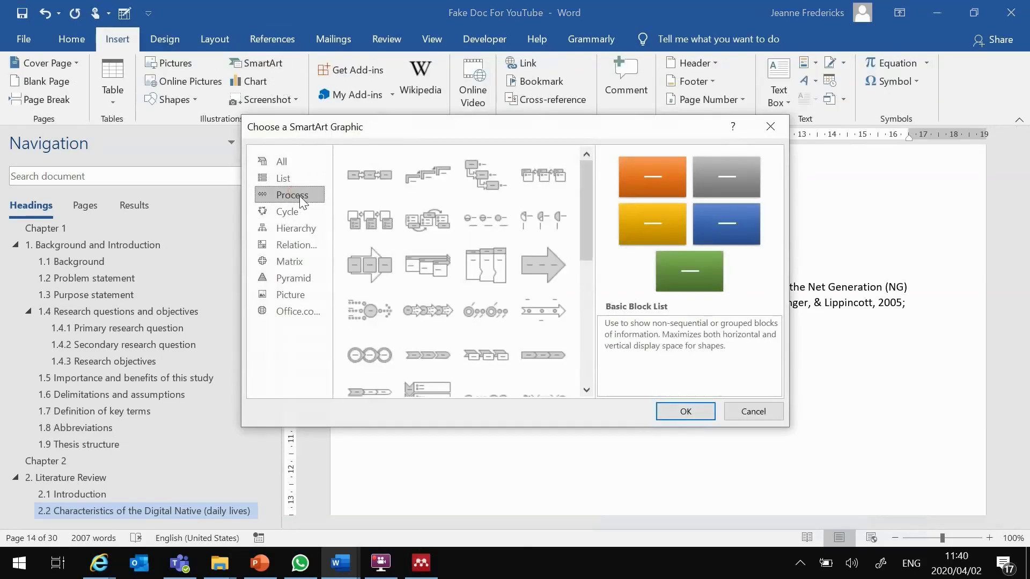
left_click(587, 209)
left_click_drag(587, 206, 597, 357)
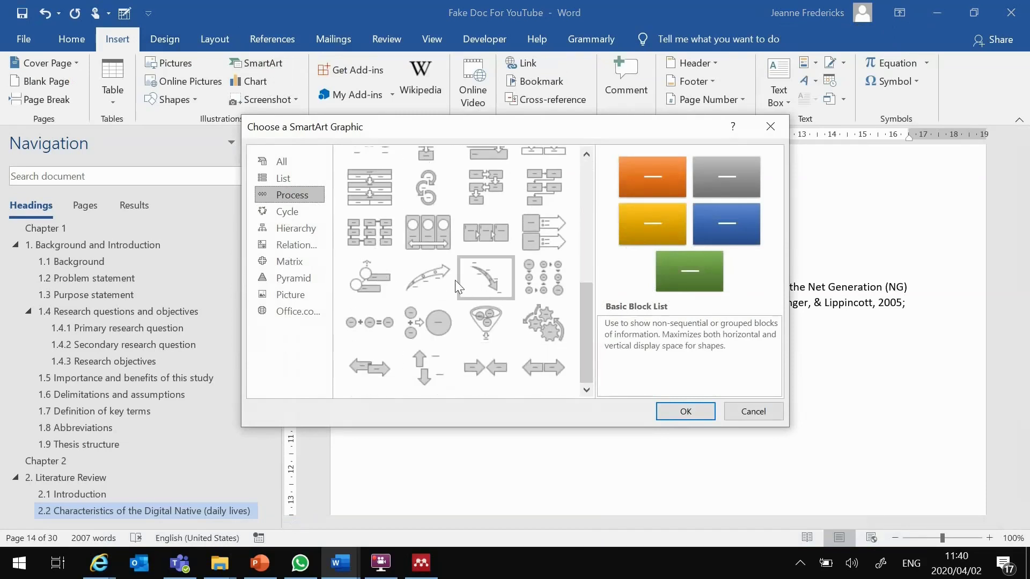
left_click(427, 277)
left_click(681, 415)
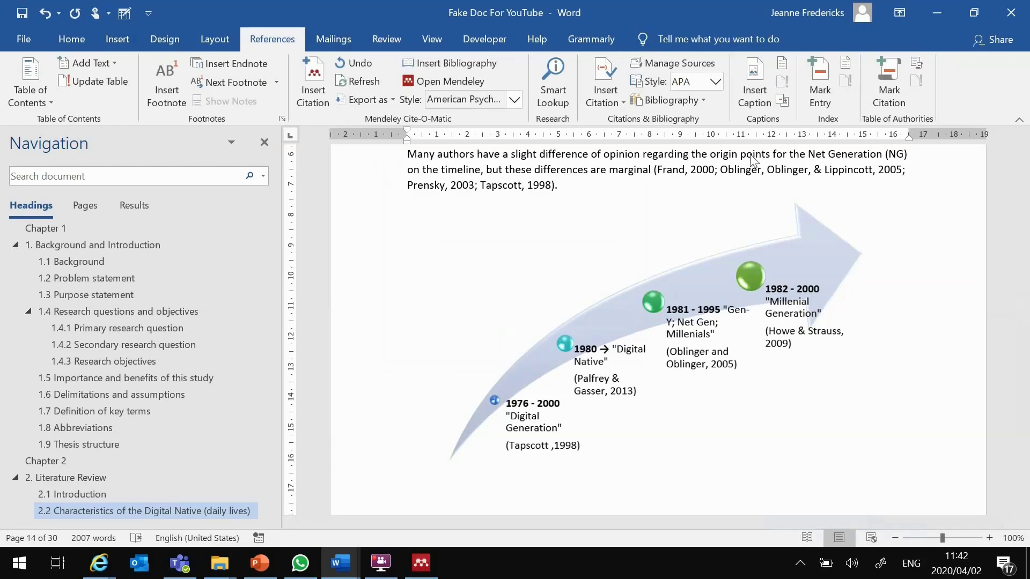
Caption the timeline as Figure 2.1, add 'consider figure 2.1.', and select the old notes paragraphs
left_click(753, 75)
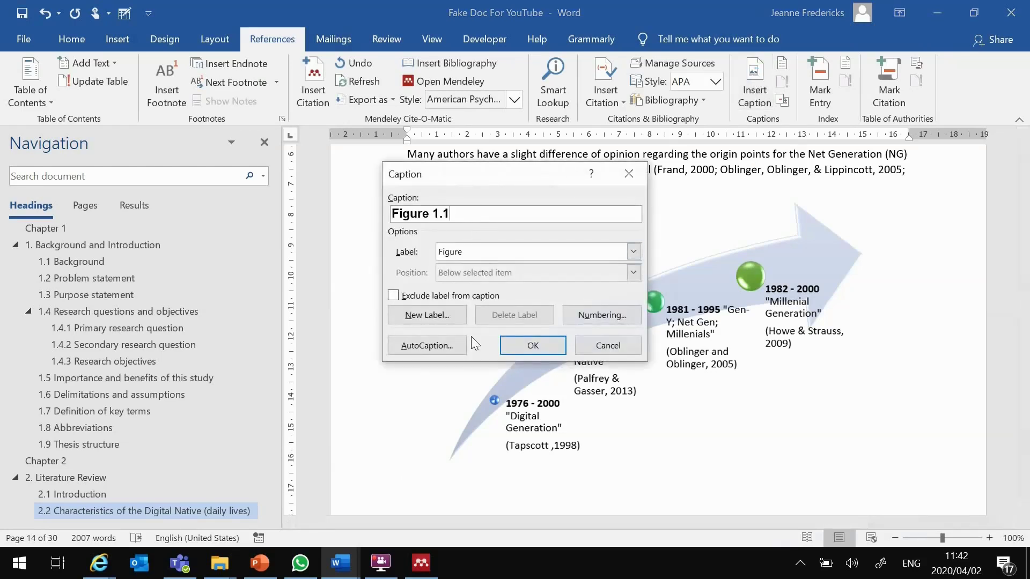
left_click(533, 346)
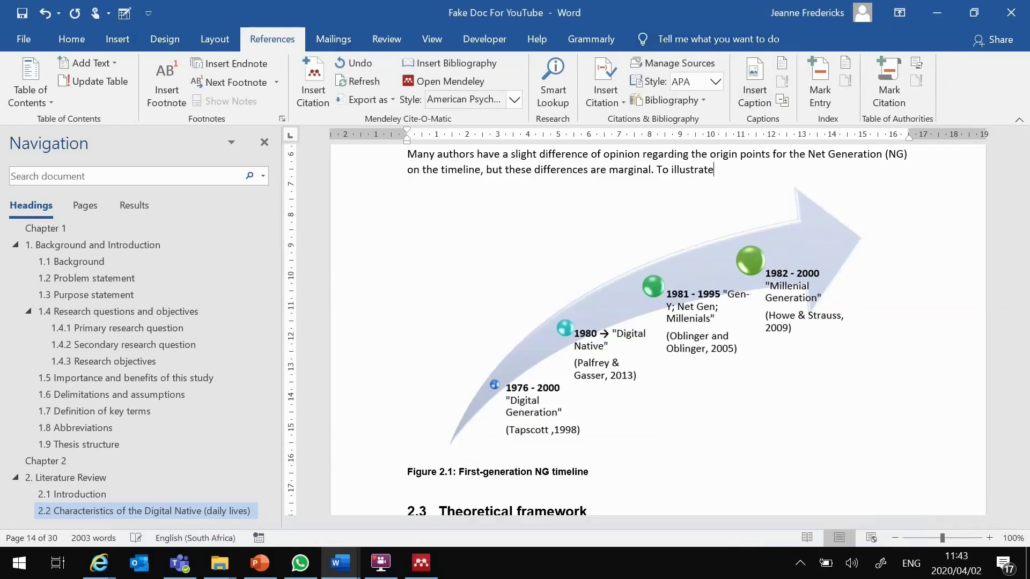
type("consider")
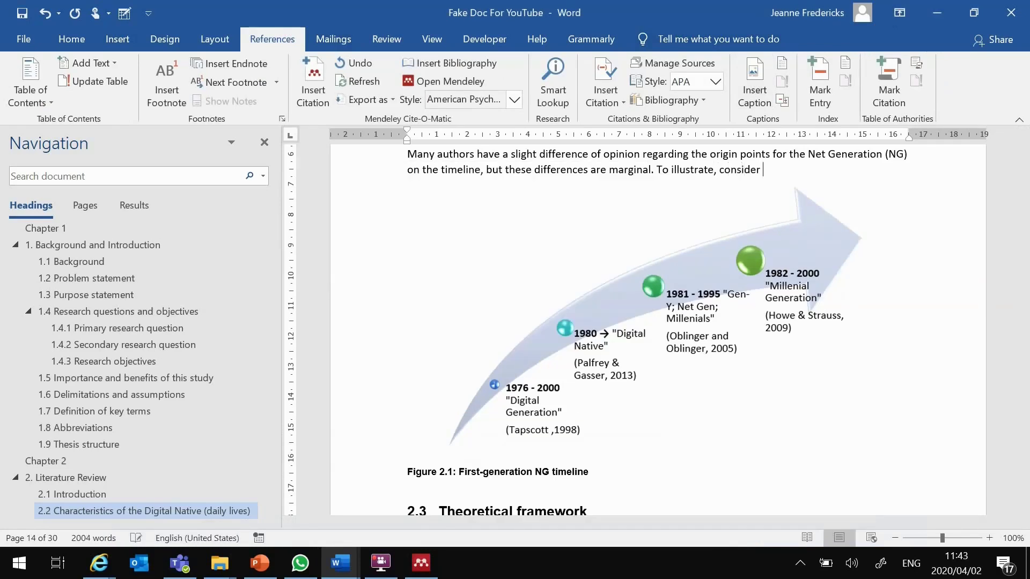
type(" figure 2.1.")
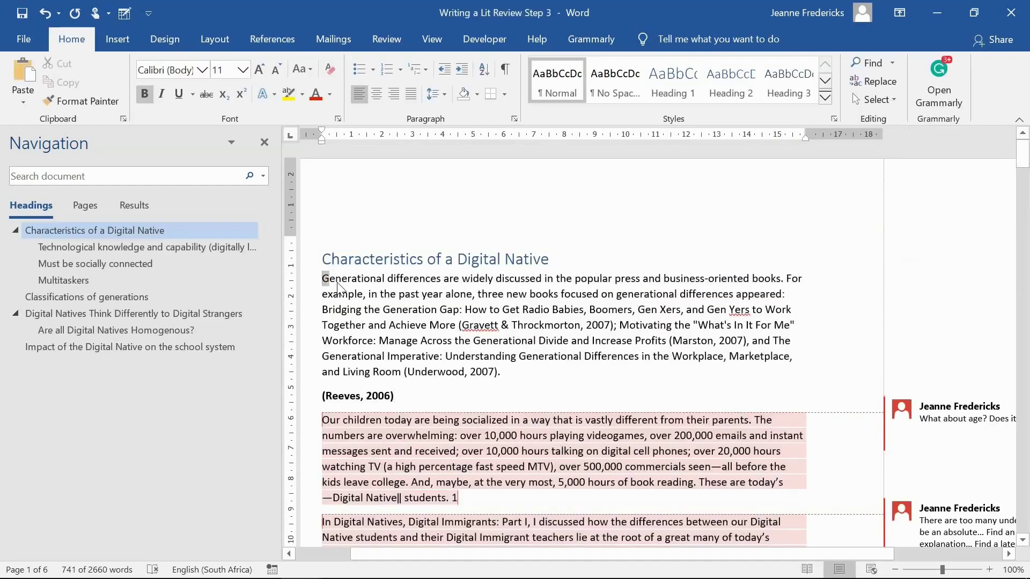
left_click_drag(337, 290, 554, 485)
Delete the selected notes text, then select the Technological knowledge heading and first notes paragraph
key("Delete")
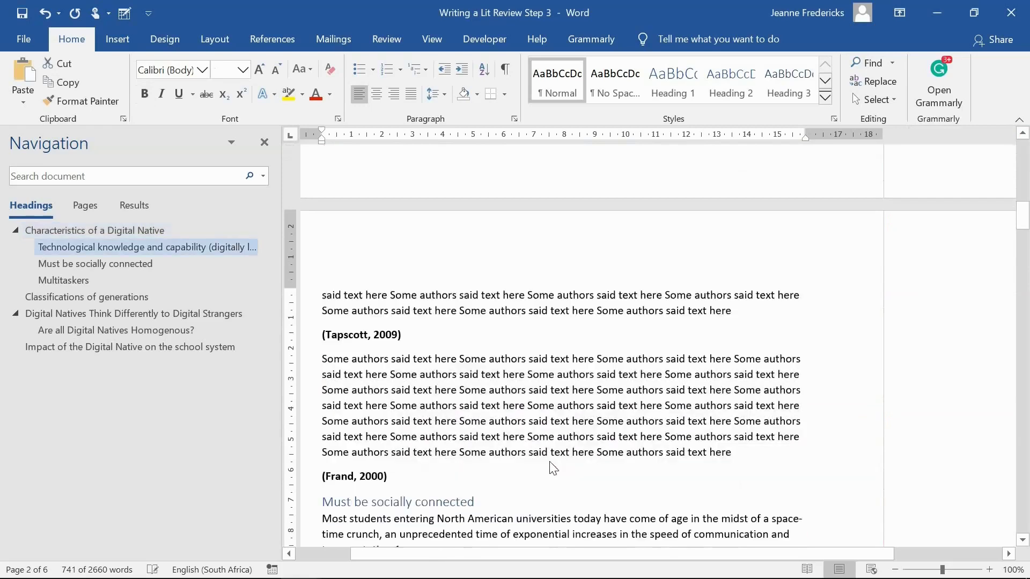
scroll(505, 336, "up", 3)
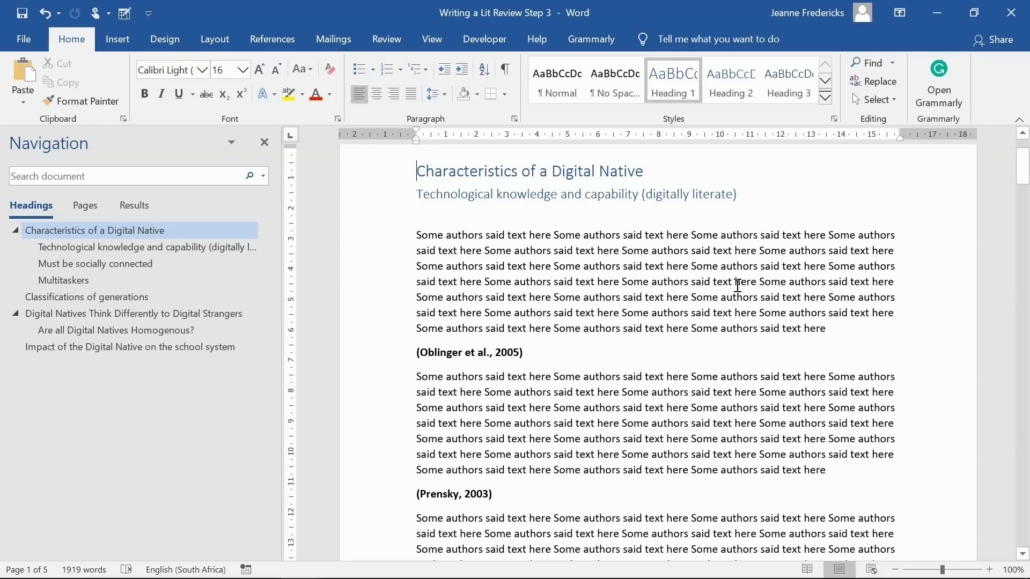
left_click(748, 202)
left_click_drag(541, 202, 406, 197)
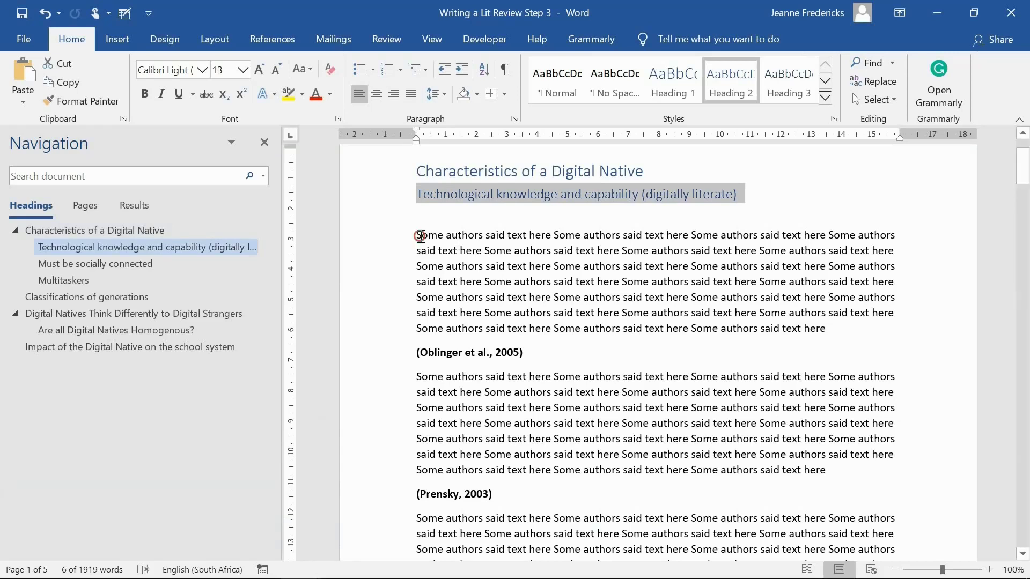
left_click_drag(417, 235, 827, 326)
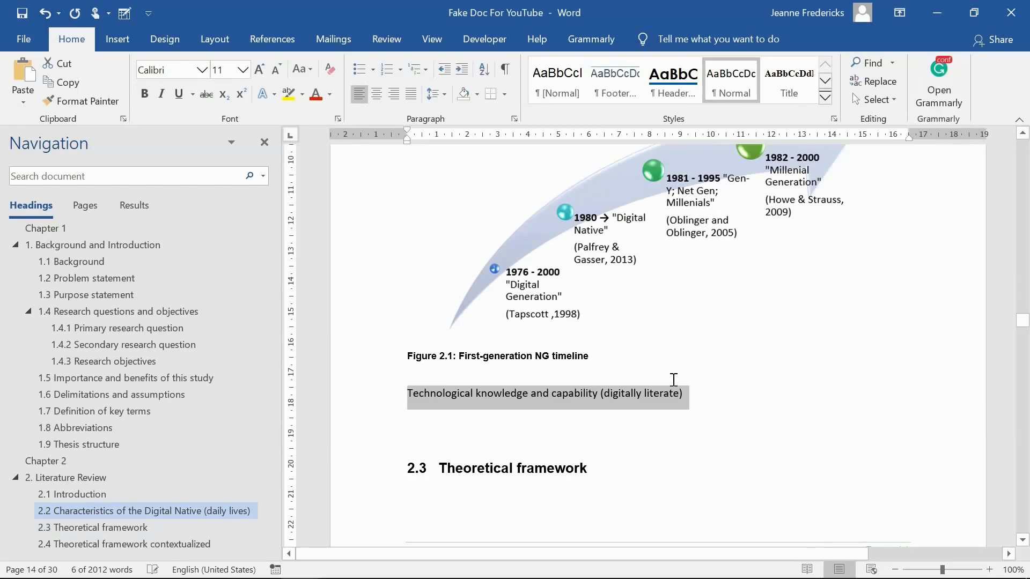
Format the pasted line like the Theoretical framework heading, making it subsection 2.2.1
left_click_drag(595, 473, 439, 473)
left_click(570, 425)
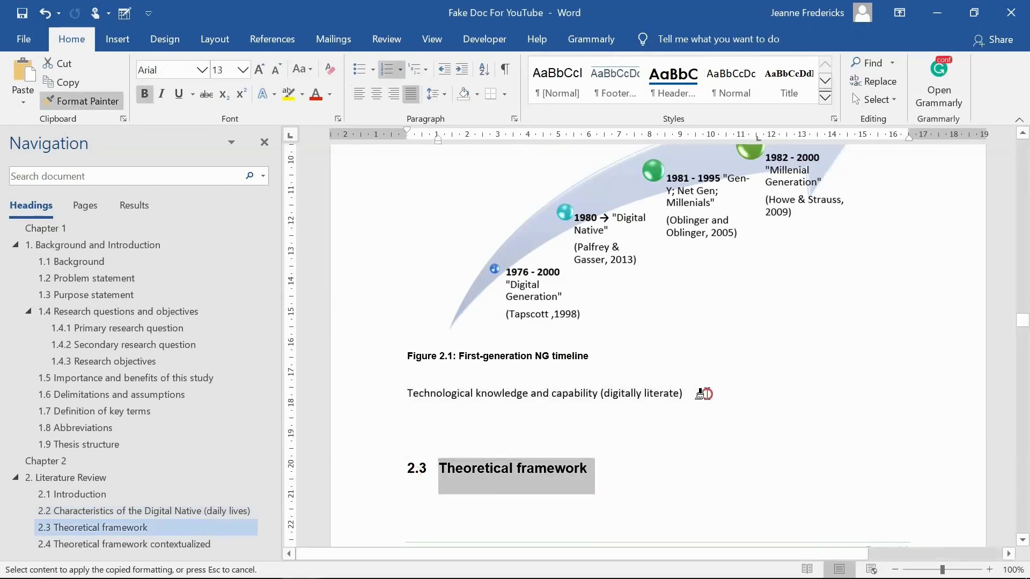
left_click_drag(699, 394, 402, 393)
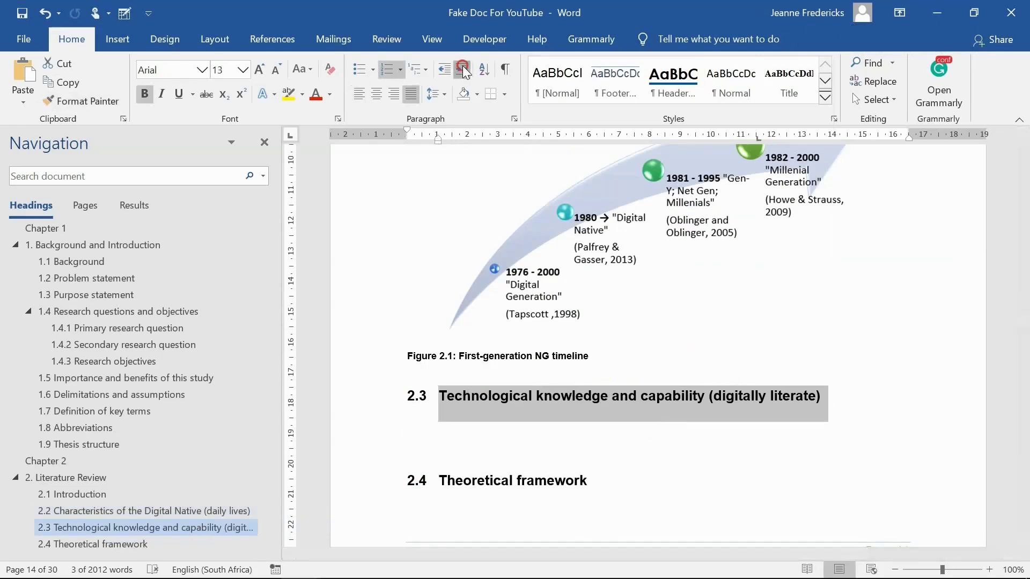
key("ctrl+z")
Begin the 2.2.1 paragraph with 'The Digital Native has a concrete'
left_click(721, 444)
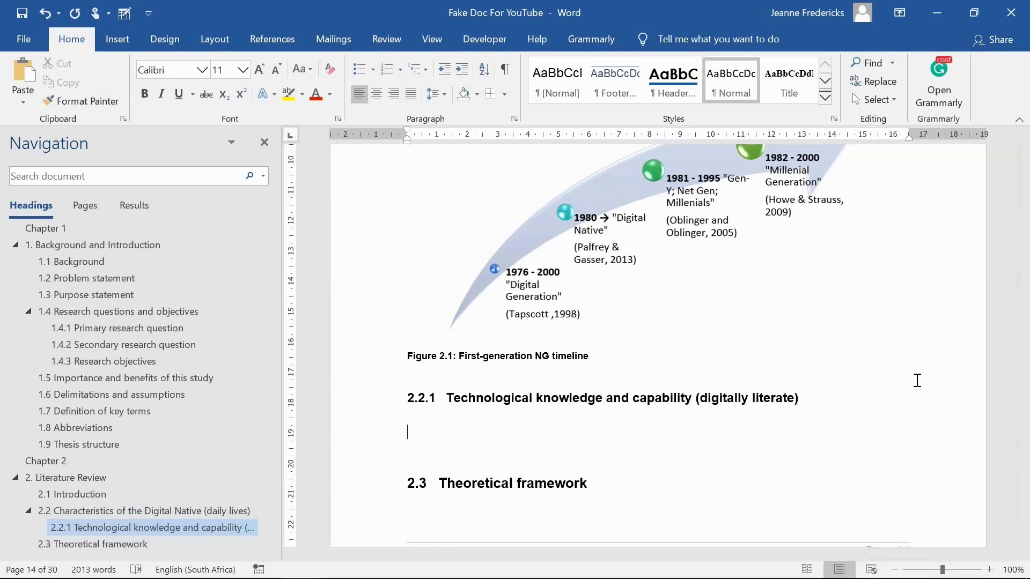
type("The Digital Native has a co")
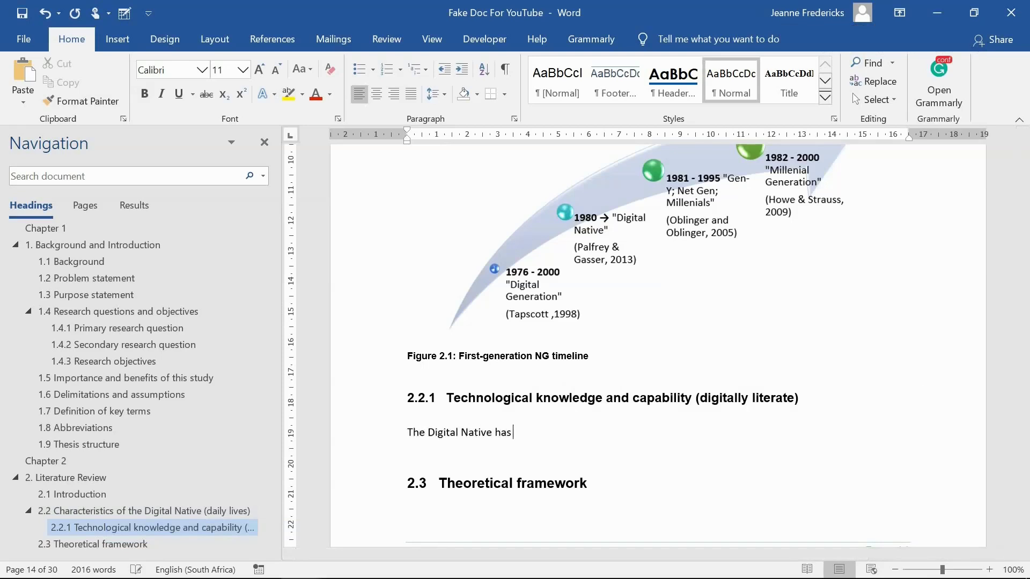
type("ncrete understanding of technology and has sophisticated skills and the usage")
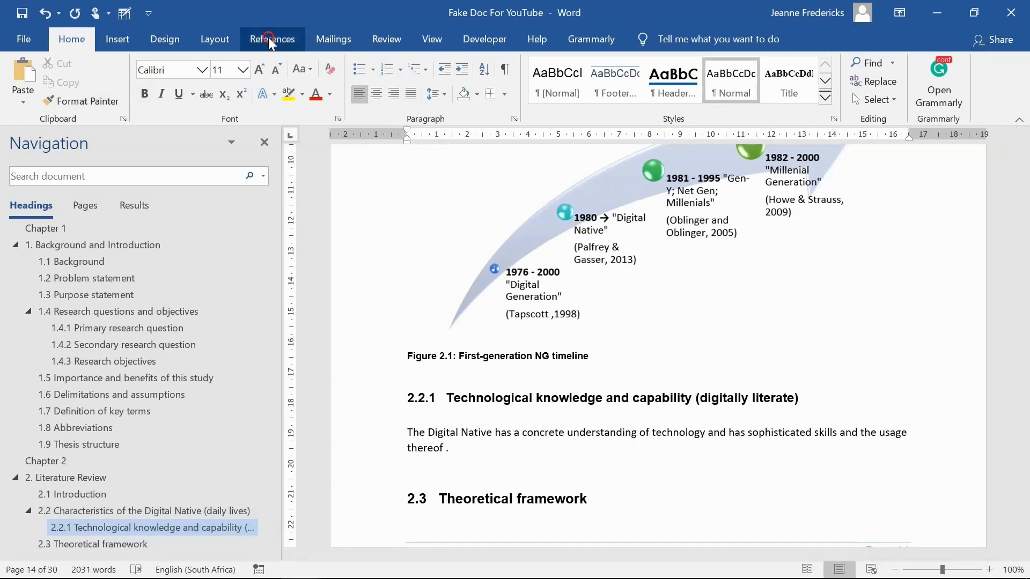
left_click(271, 39)
Cite Oblinger 2005 in 2.2.1 and cut the used Oblinger notes paragraph
left_click(313, 86)
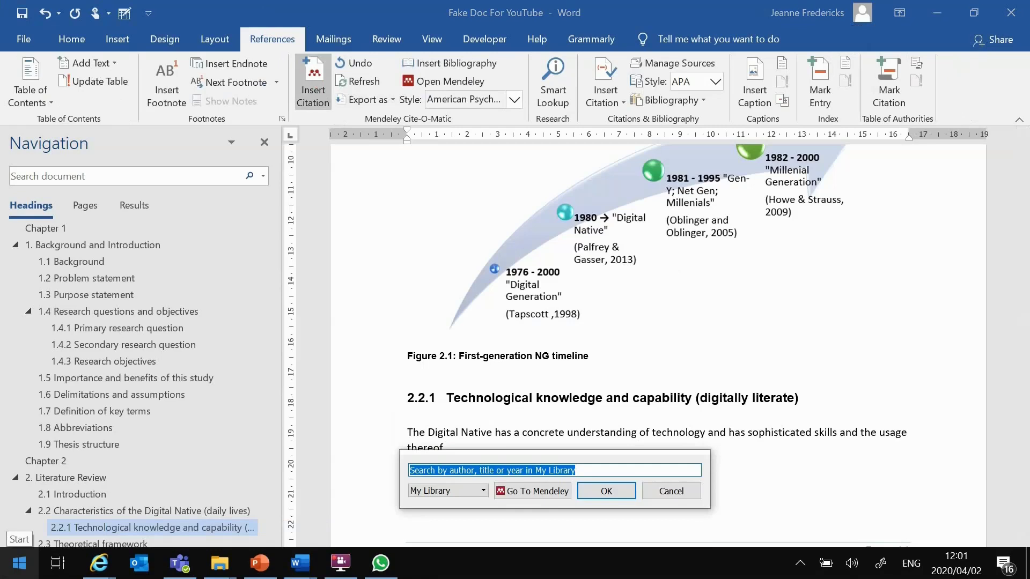
type("oblinger")
key("Return")
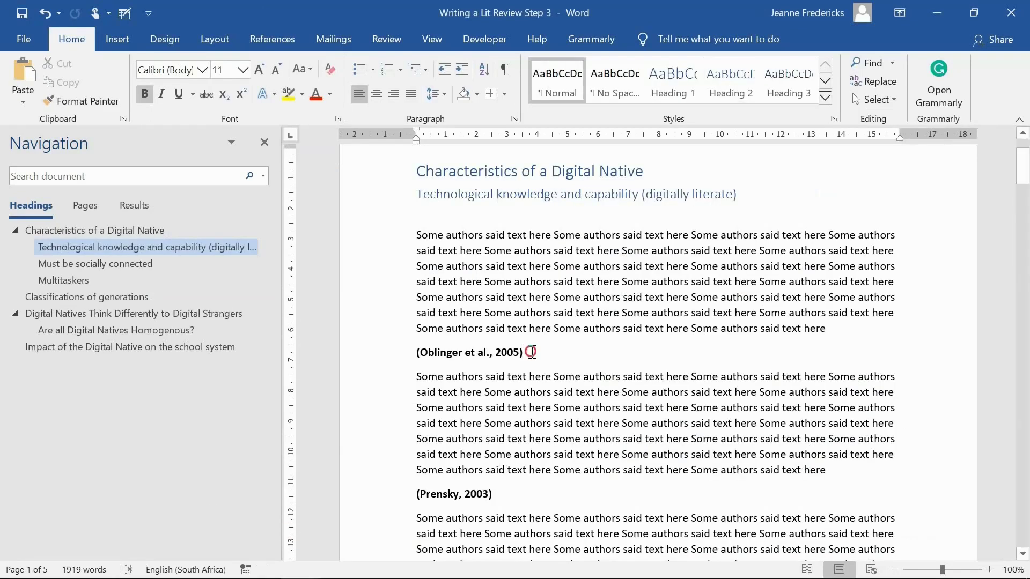
left_click_drag(526, 352, 849, 333)
key("ctrl+x")
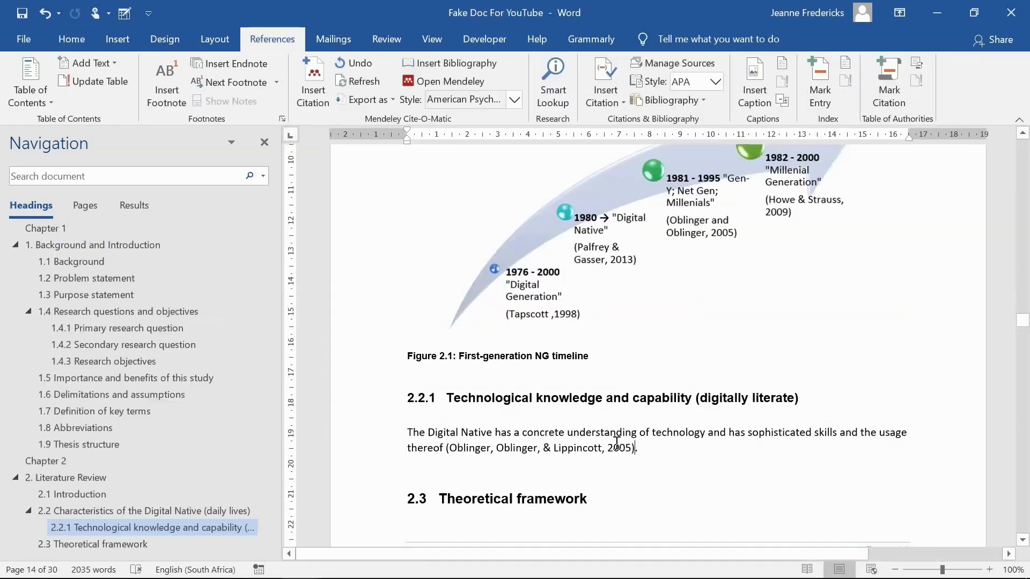
Add Prensky 2003 to the 2.2.1 citation and delete the used Prensky notes paragraph
left_click(612, 446)
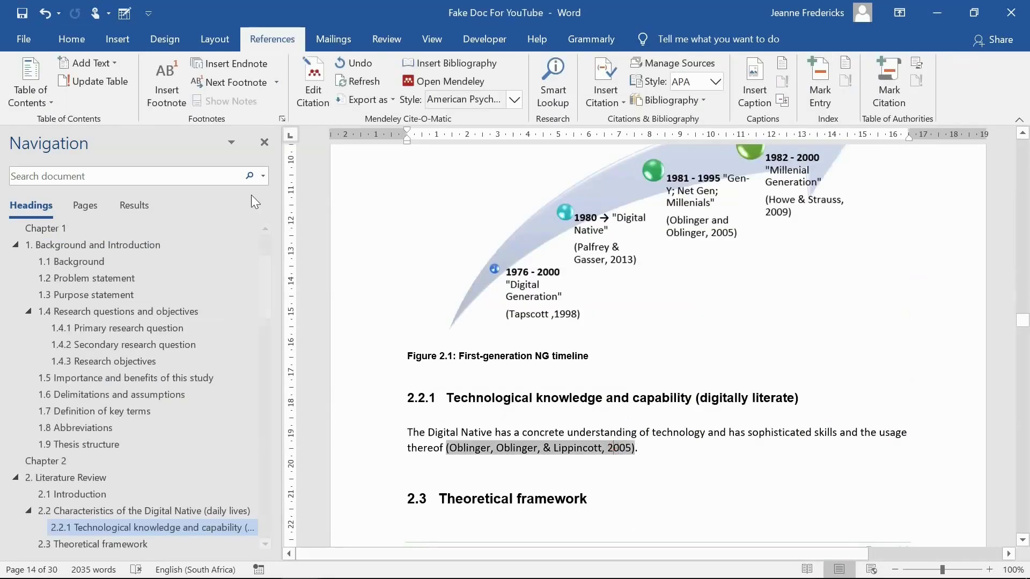
left_click(313, 86)
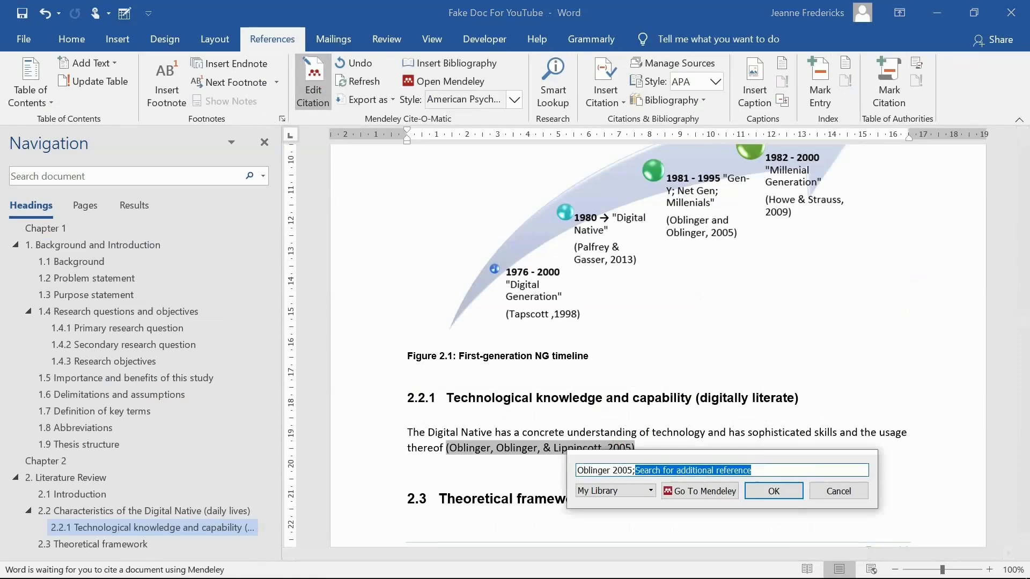
type("prensky")
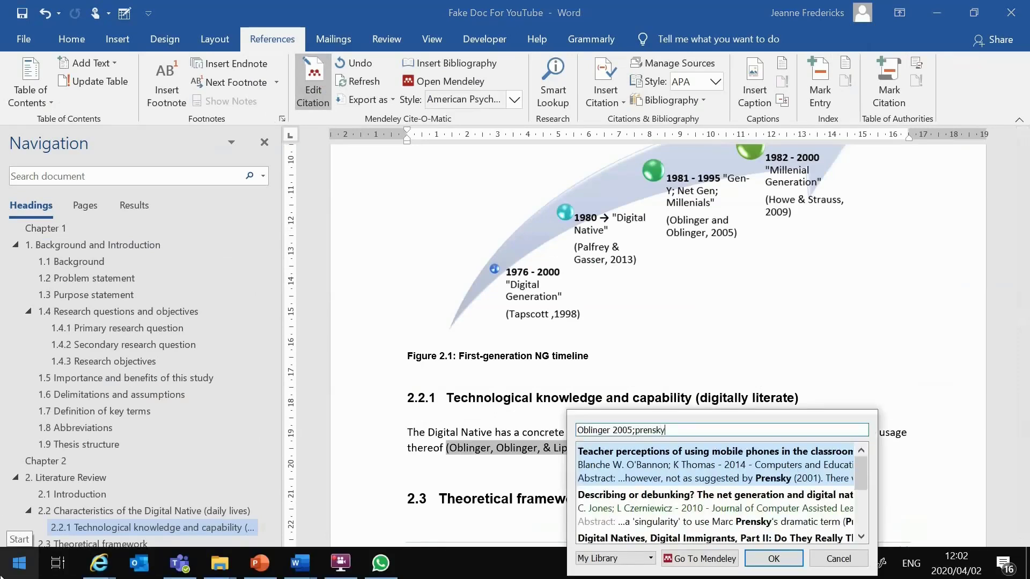
key("Down")
key("Down")
key("Down")
key("Down")
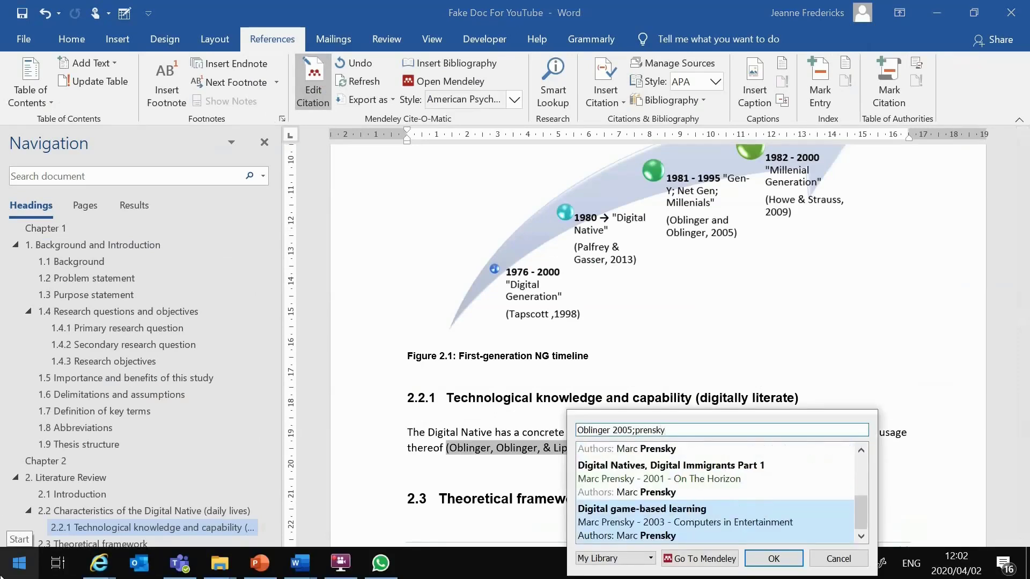
key("Return")
key("Return")
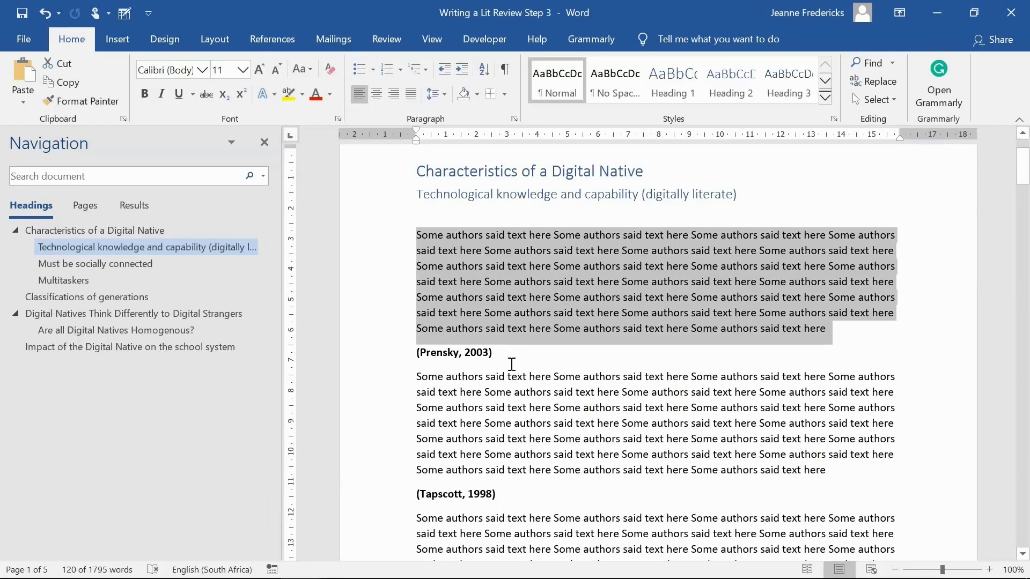
left_click_drag(508, 358, 410, 237)
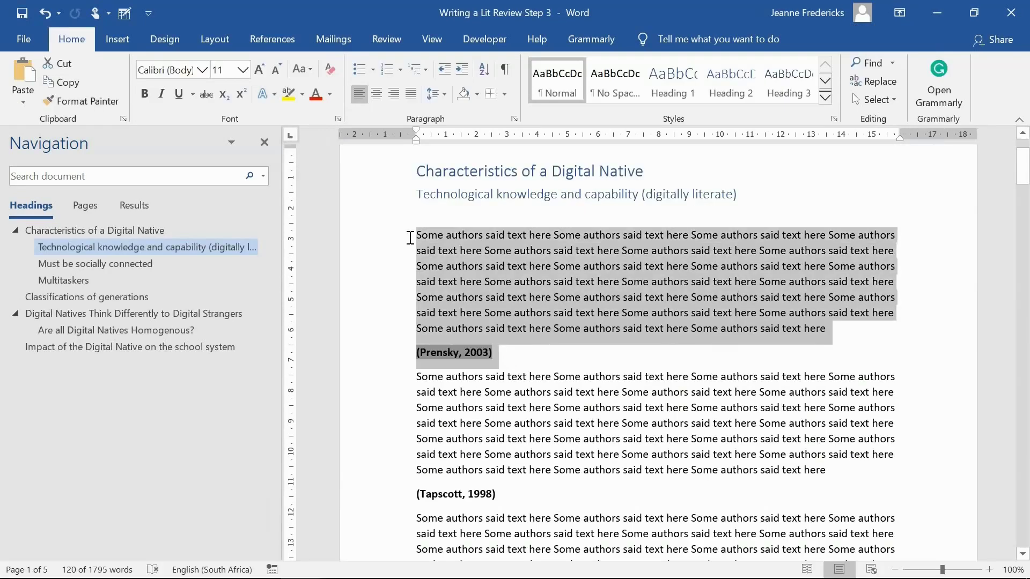
key("Delete")
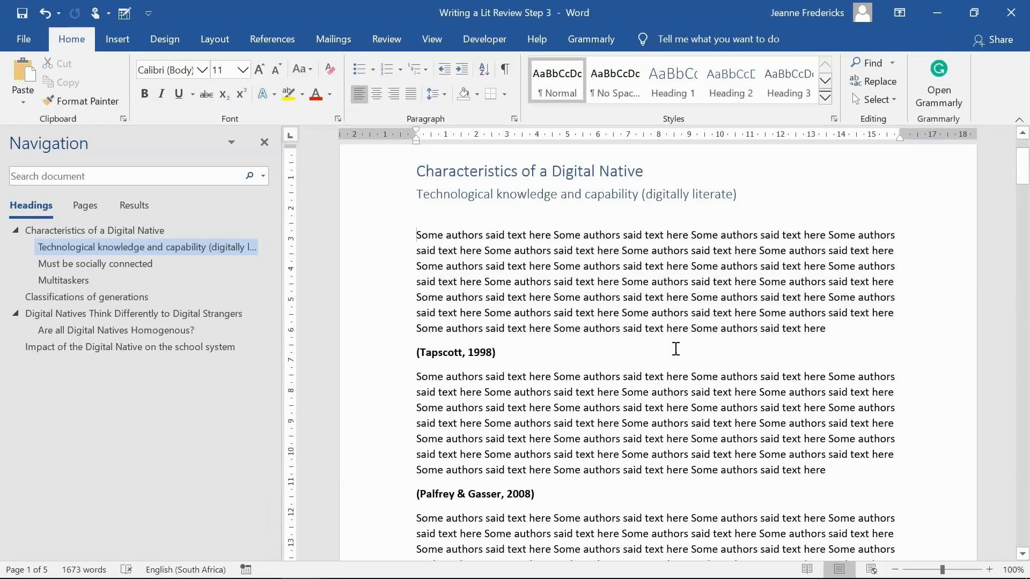
Add Tapscott 1998 to the 2.2.1 citation via the Mendeley citation editor
left_click_drag(510, 351, 418, 241)
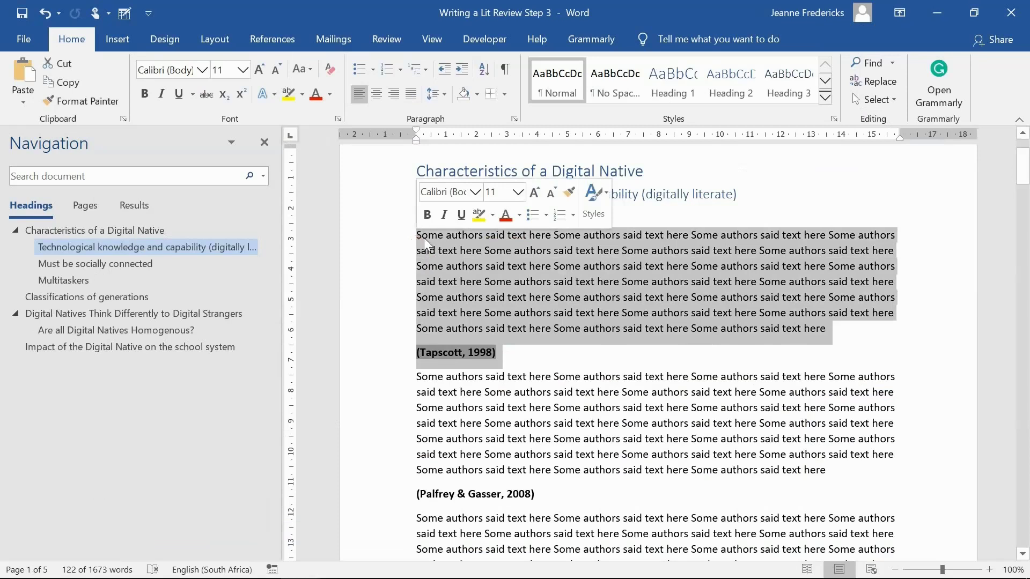
left_click(471, 308)
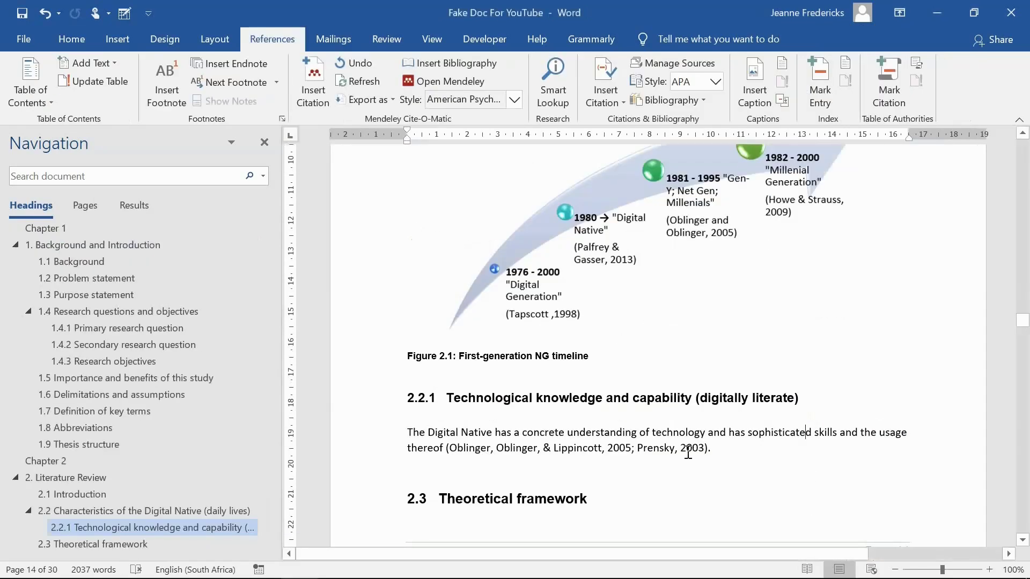
left_click(687, 450)
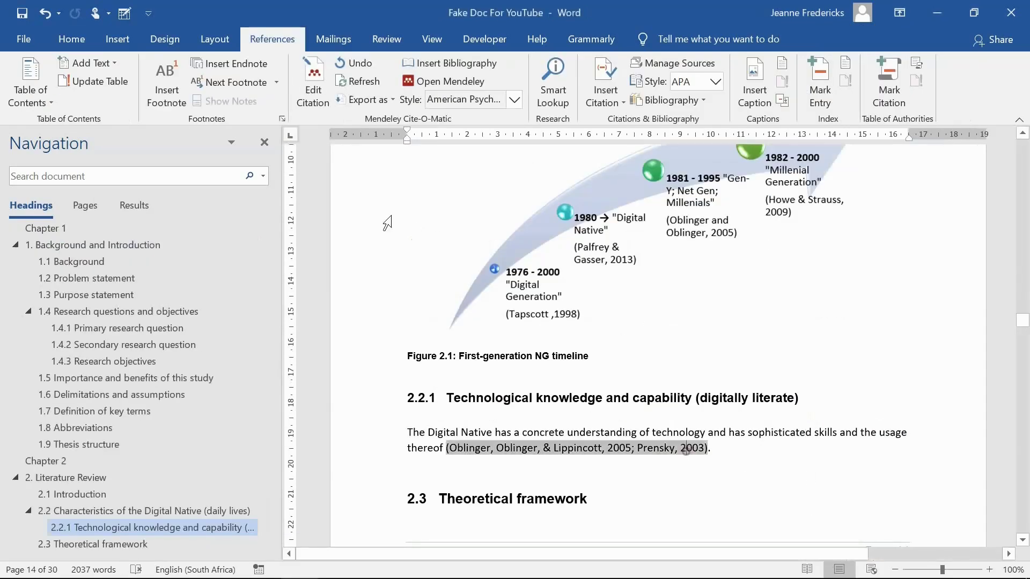
left_click(313, 85)
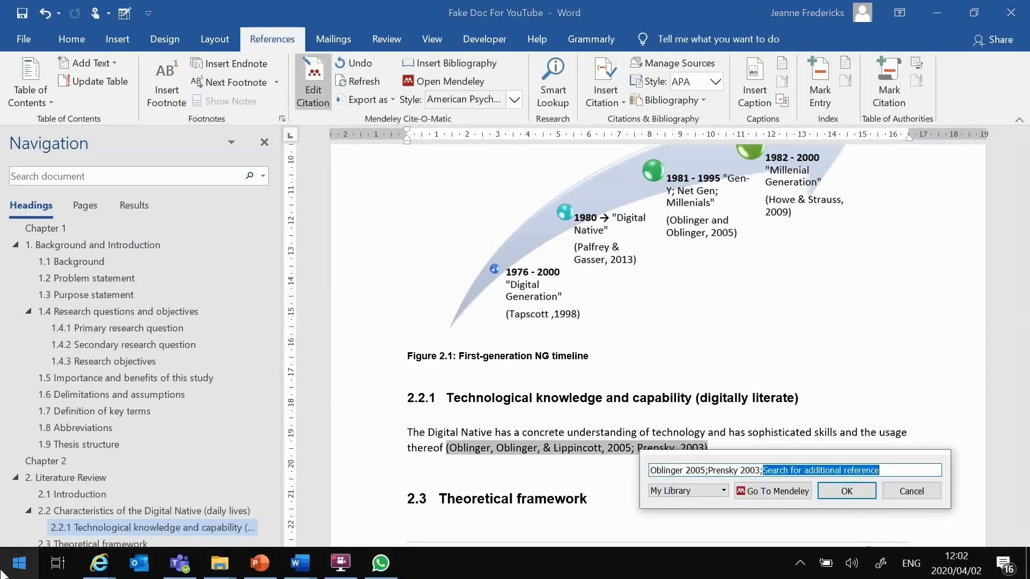
type("tapsc")
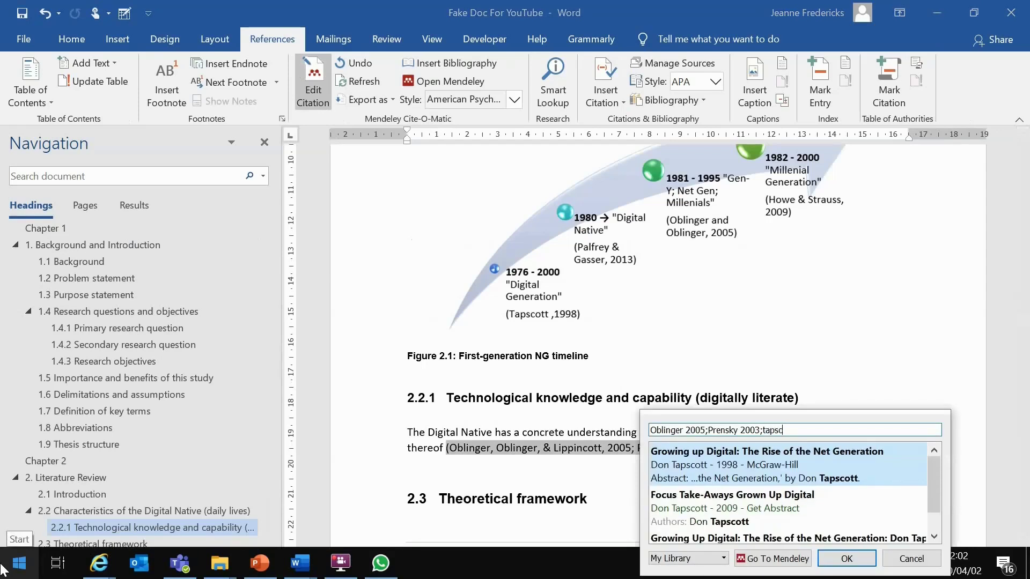
type("ott")
key("Return")
key("Return")
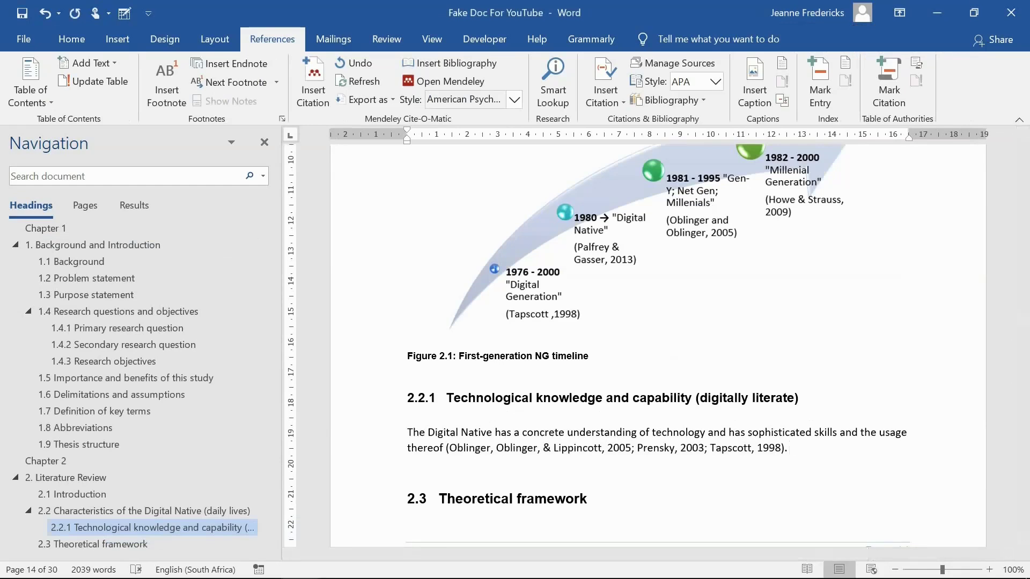
Write the sentence on Digital Natives only knowing a technology world, citing (Palfrey & Gasser, 2008)
type("This may be attributed to the Digital")
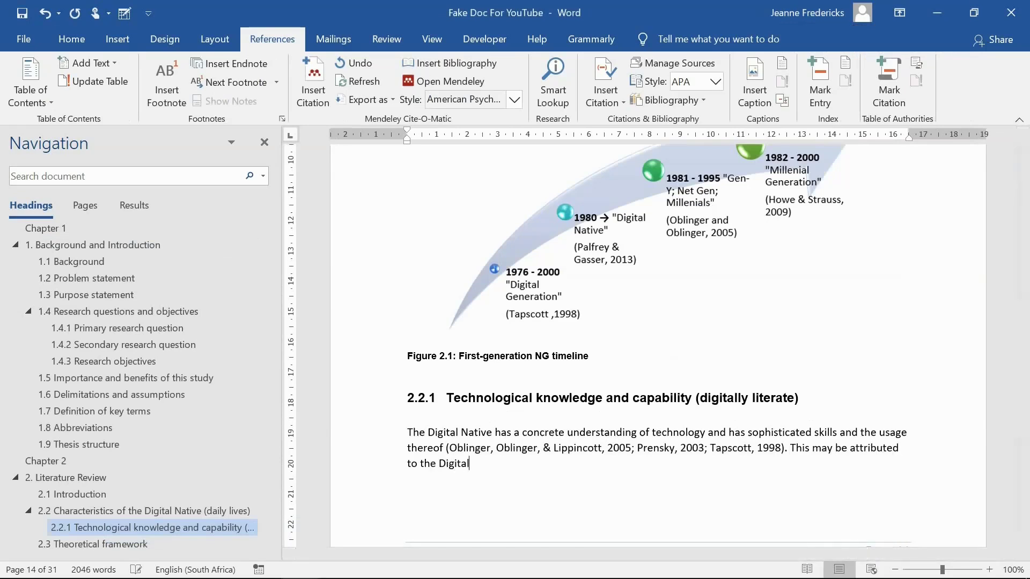
type(" Native only ever knowing a t")
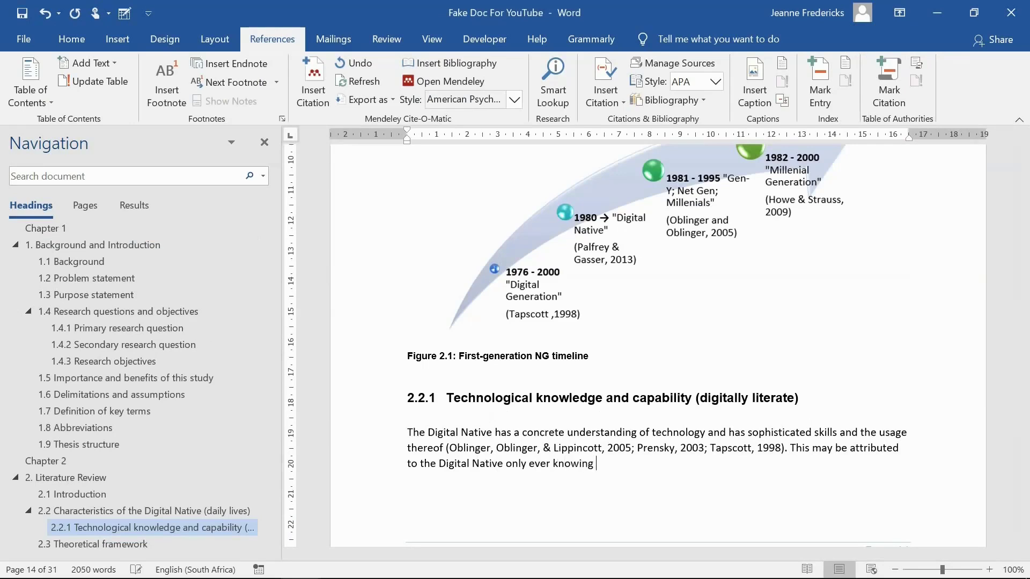
type("echnology reliant world, where much their lives are")
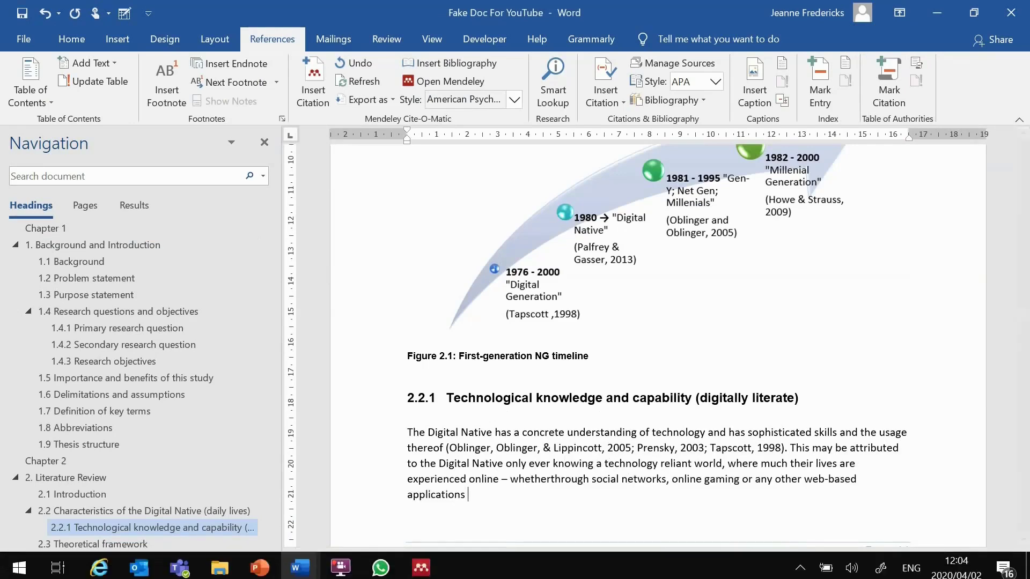
left_click(319, 101)
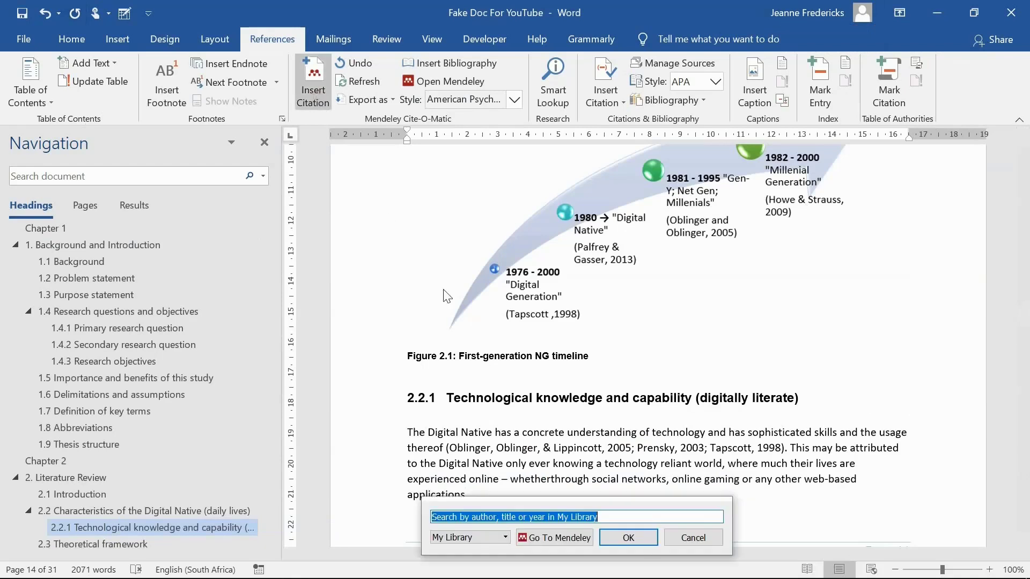
type("palf")
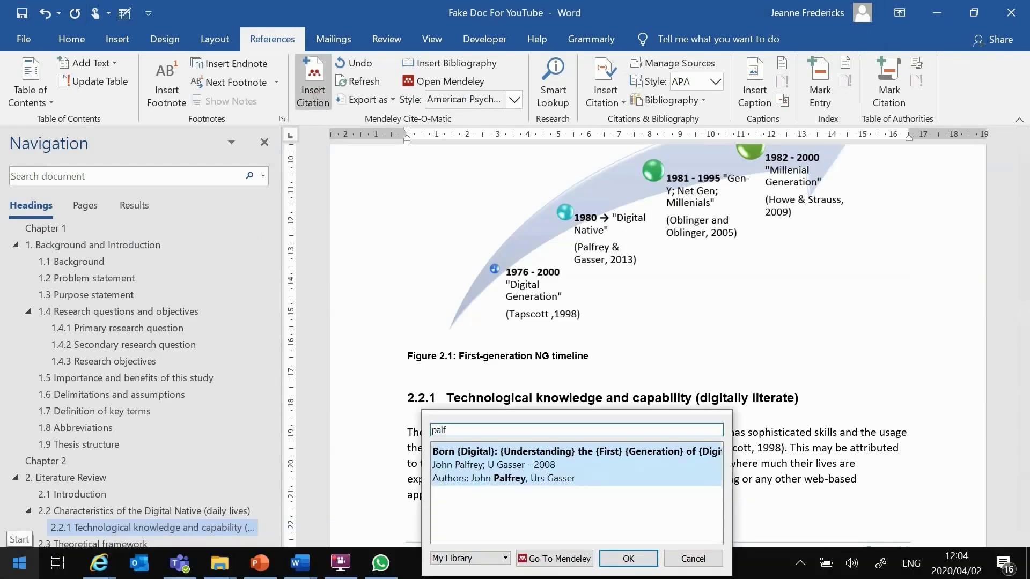
key("Return")
key("Return")
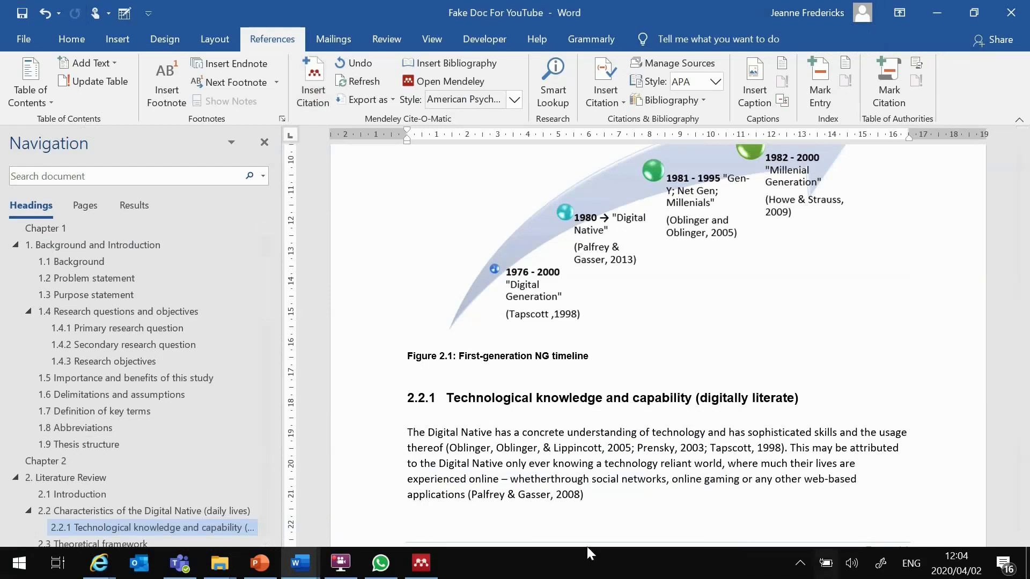
Close the Palfrey & Gasser sentence with a full stop and select the Technological knowledge notes through (Frand, 2000)
type(".")
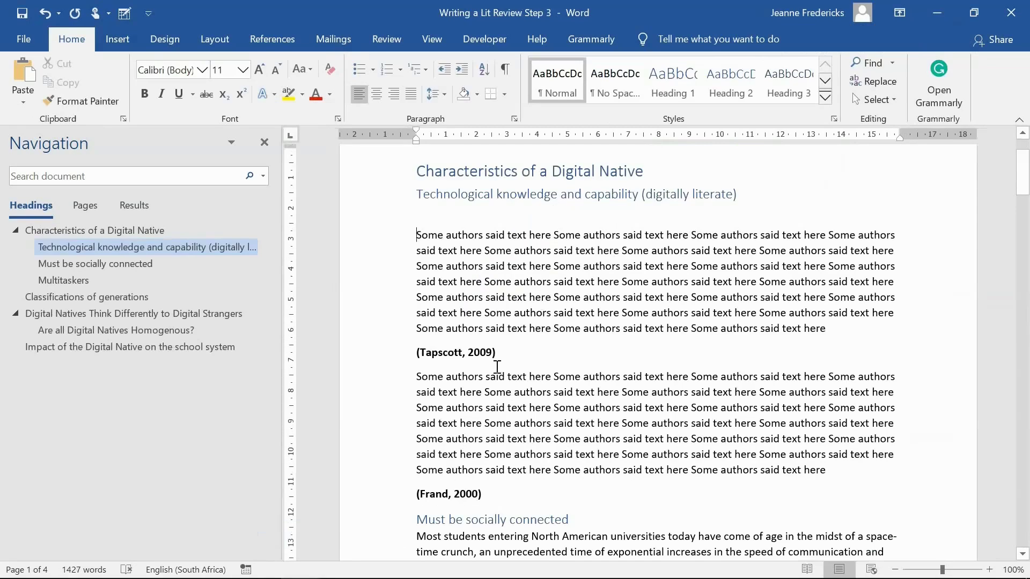
left_click_drag(500, 501, 391, 232)
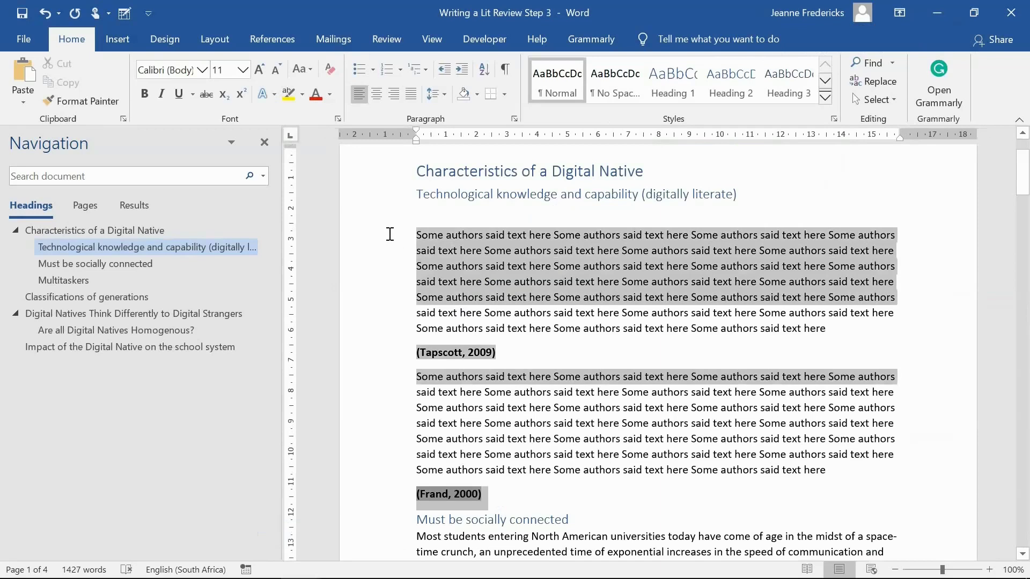
left_click(559, 408)
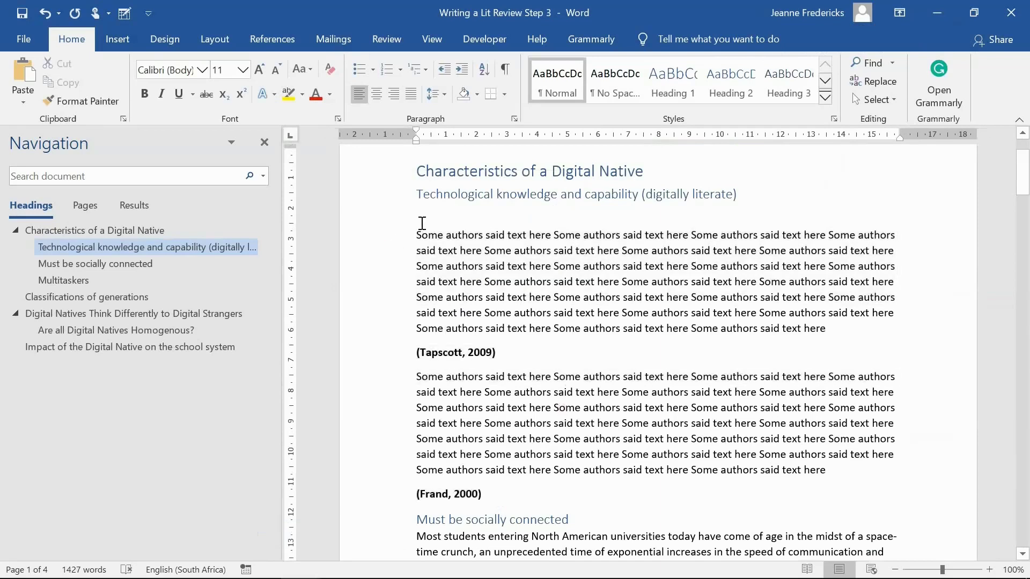
left_click_drag(417, 194, 523, 490)
key("Delete")
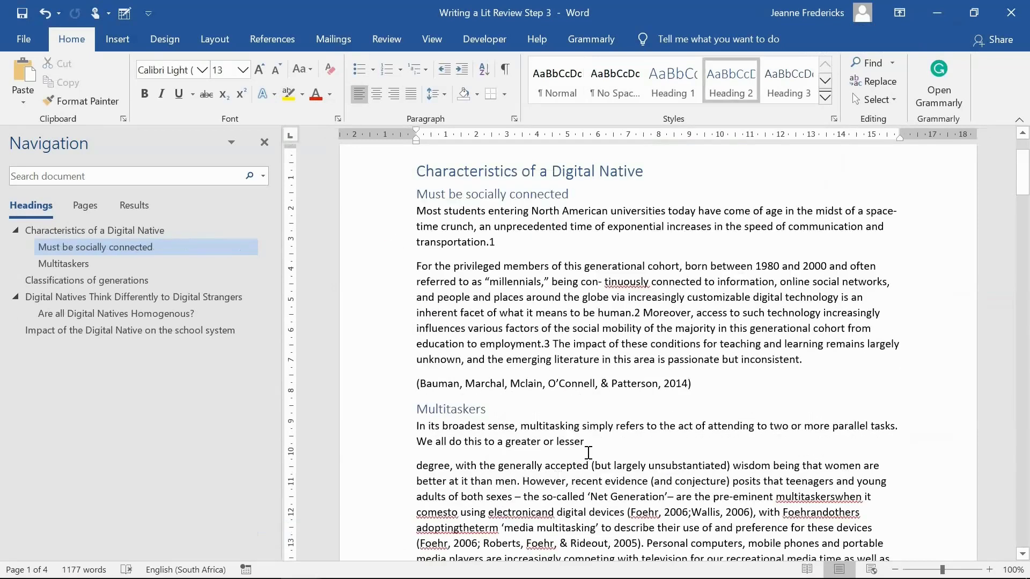